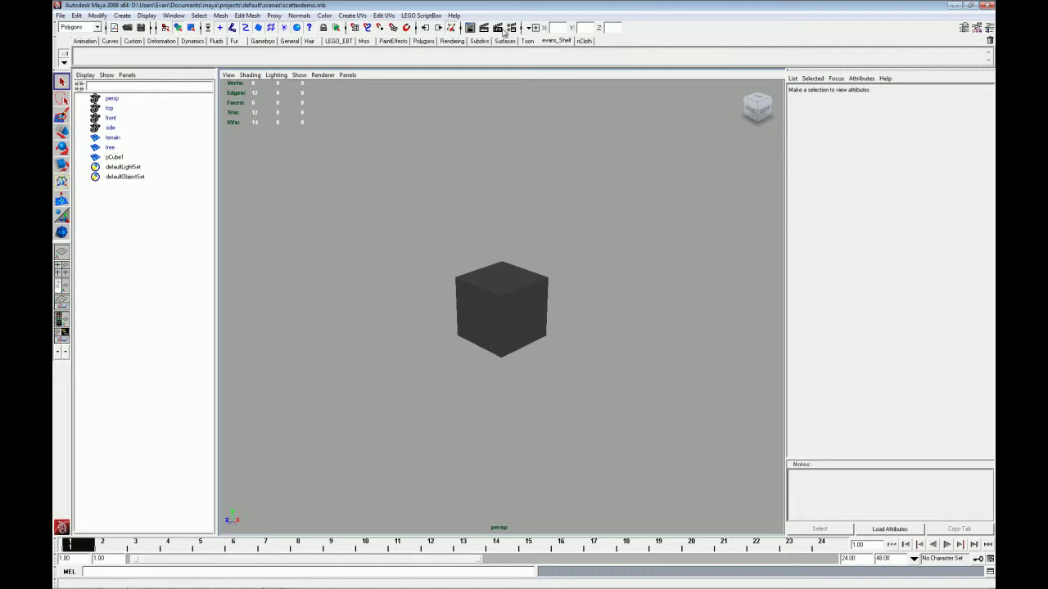
Open the Scatter/Flair Tool, try a default scatter of the cube with a total of 100, and undo it
left_click(421, 15)
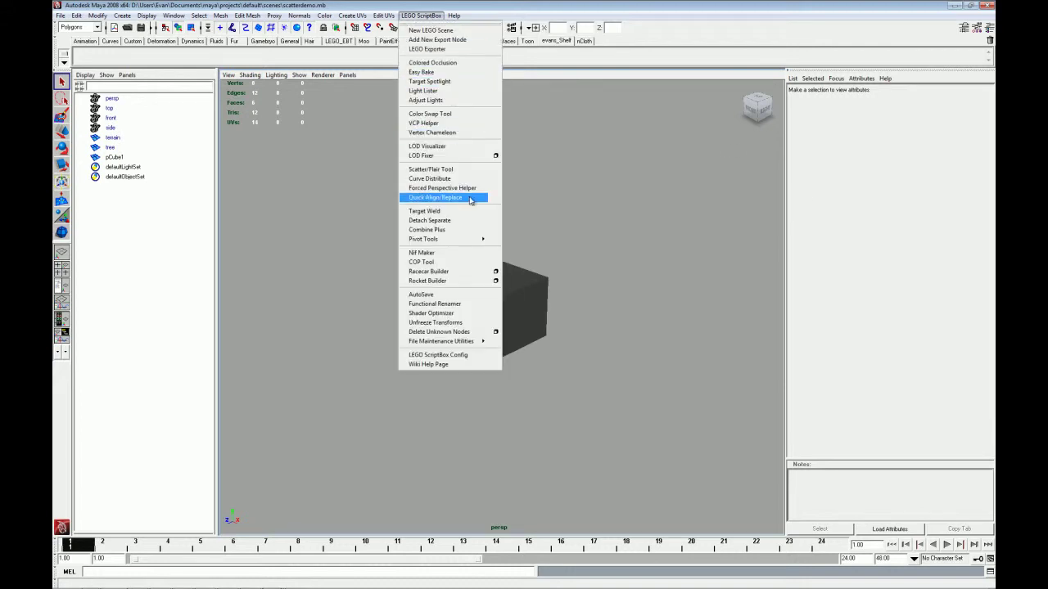
left_click(468, 170)
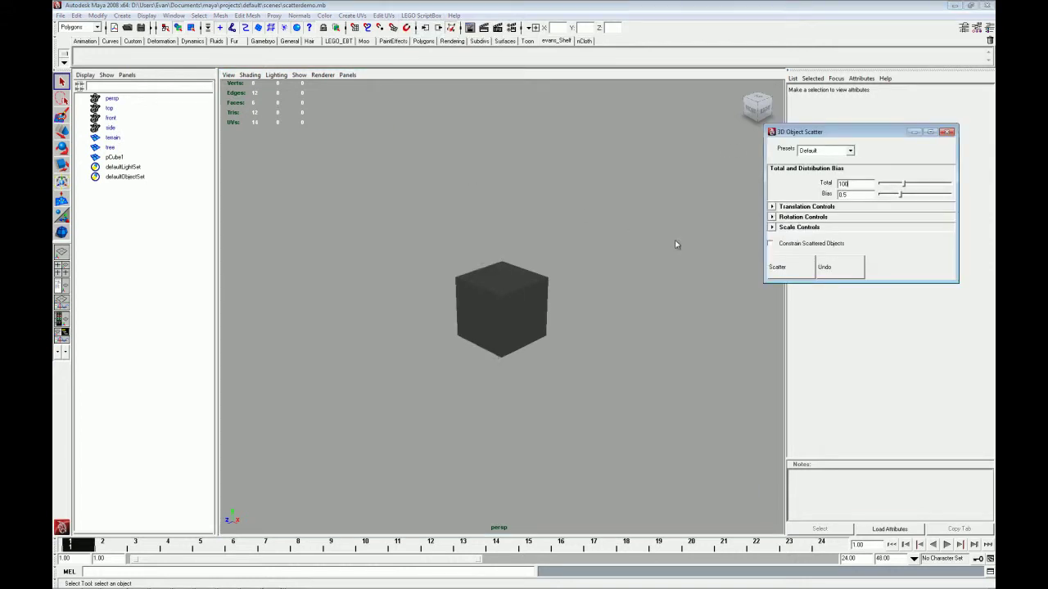
left_click(482, 301)
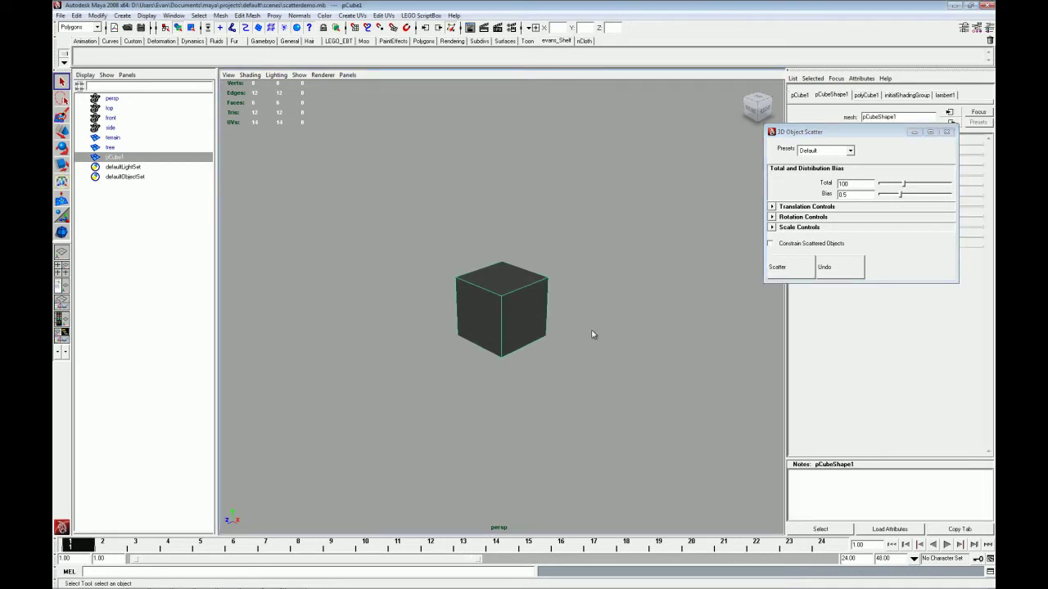
left_click(777, 268)
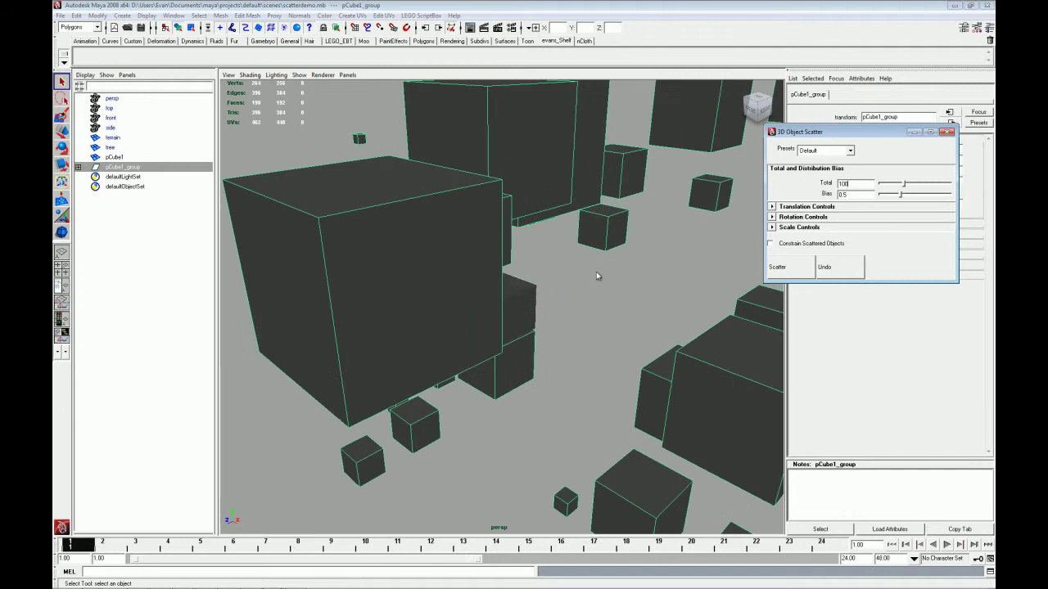
scroll(520, 290, "up", 3)
scroll(522, 291, "down", 15)
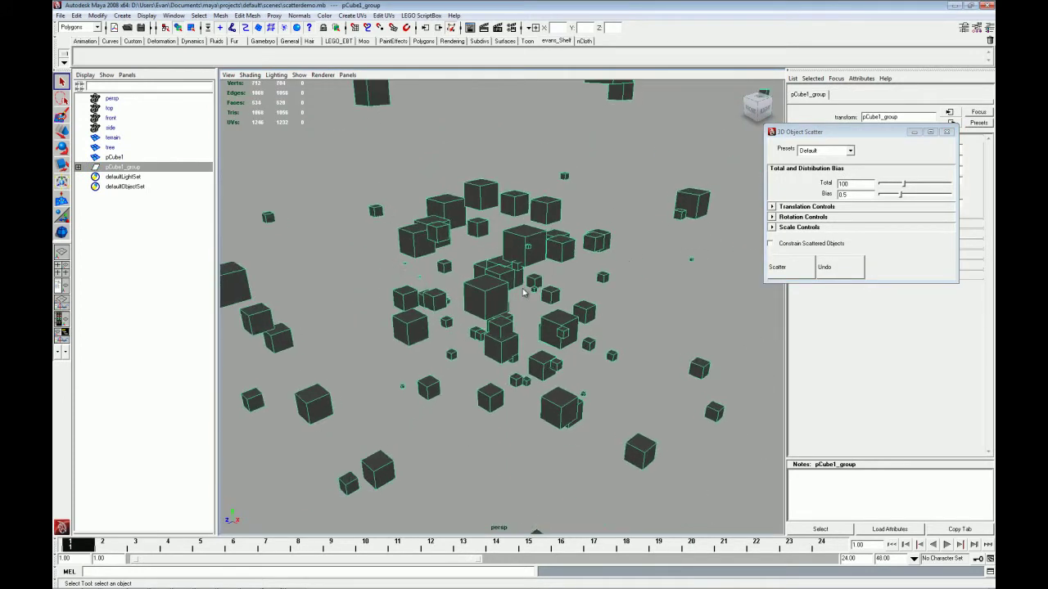
left_click_drag(524, 292, 601, 272, "alt")
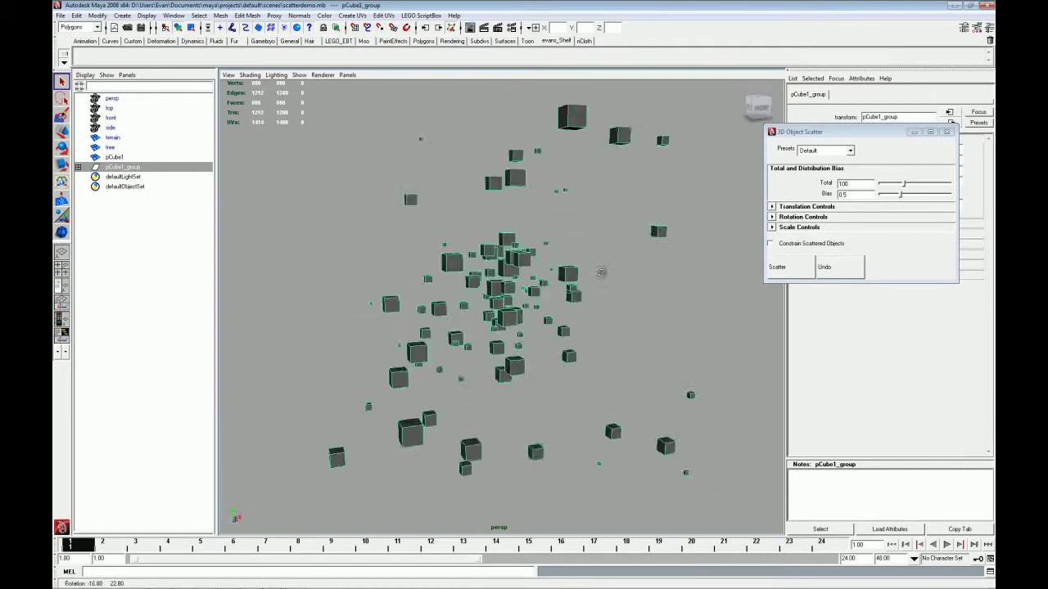
key("ctrl+z")
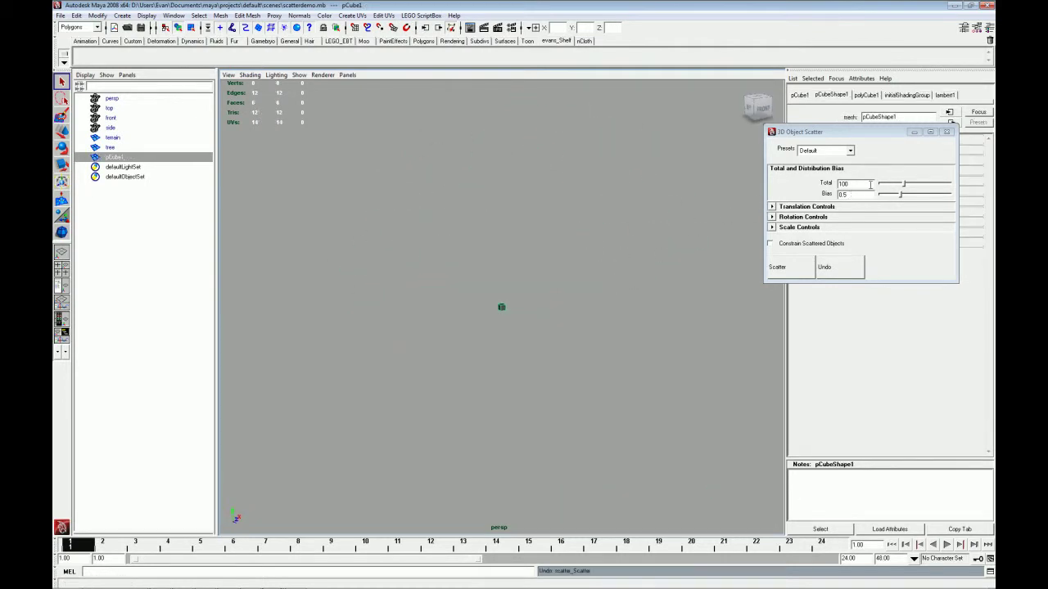
Raise the scatter total to 207, try scattering the cube, and undo the result
left_click_drag(927, 185, 930, 185)
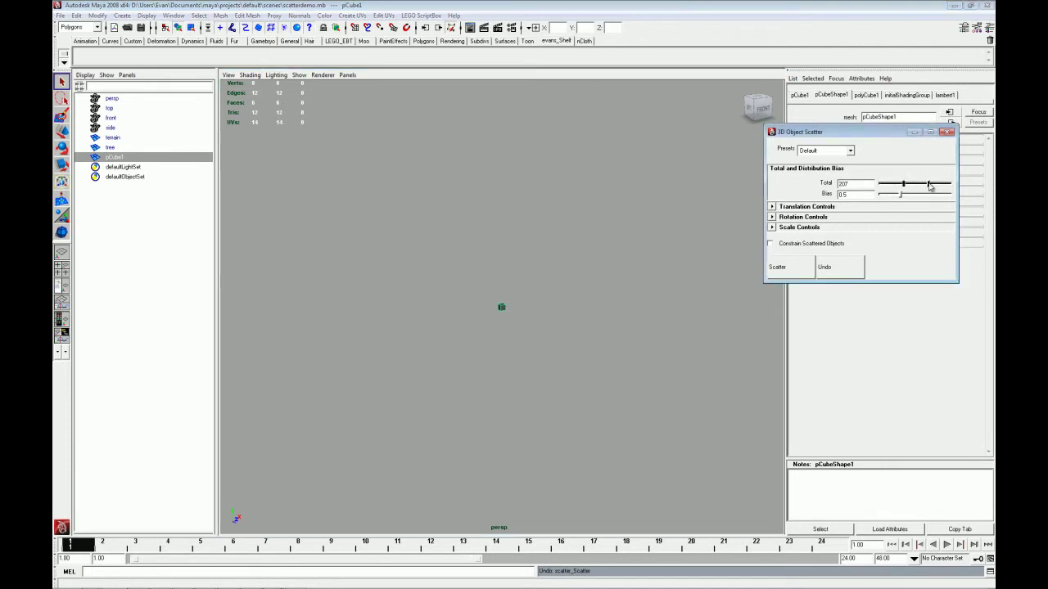
left_click(796, 268)
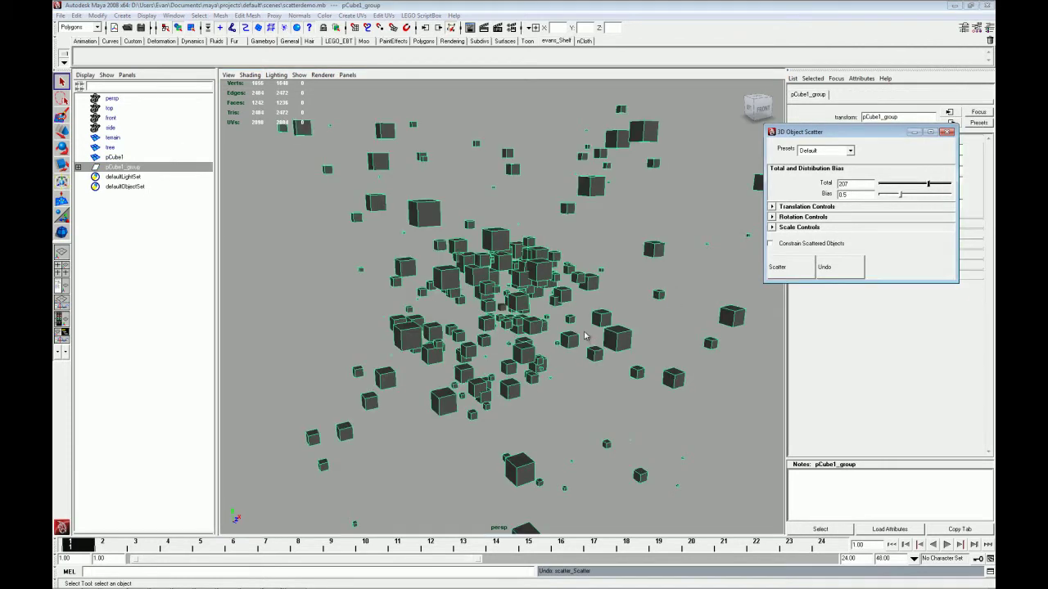
key("ctrl+z")
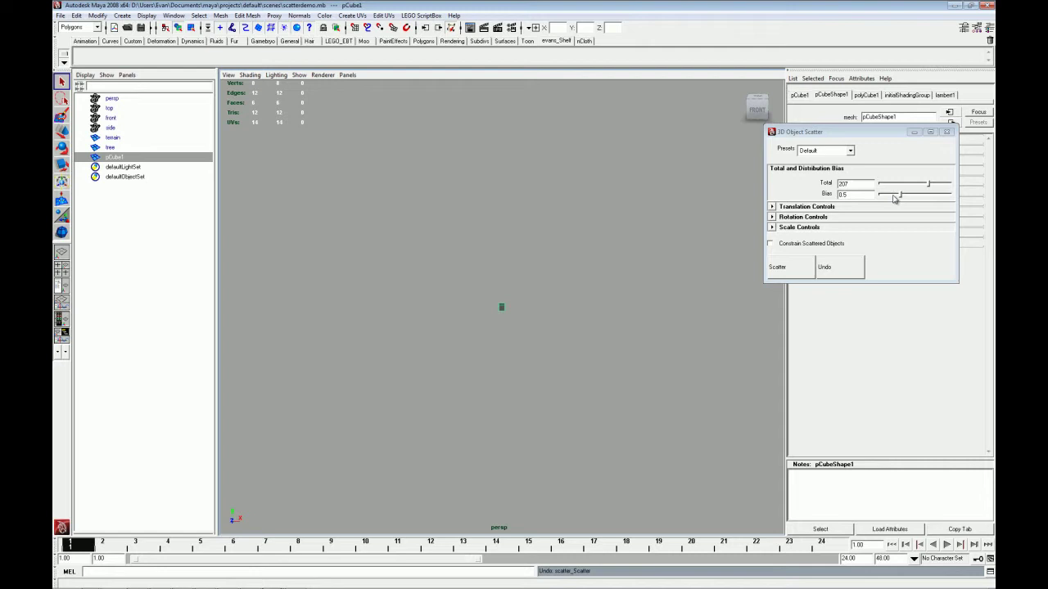
Lower the distribution bias to 0.2, try scattering the cube, and undo the result
left_click_drag(892, 197, 889, 200)
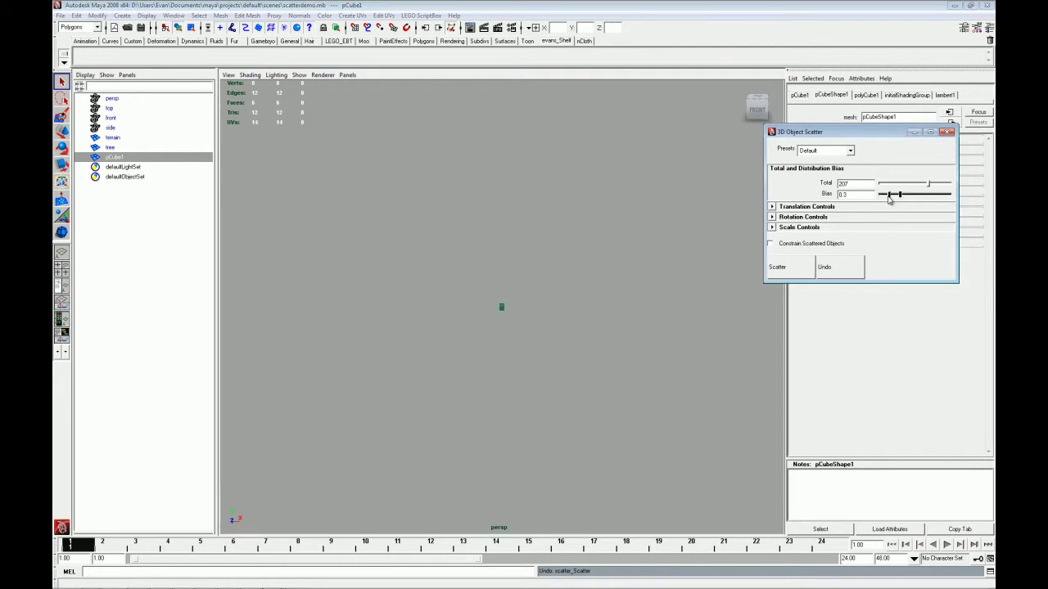
left_click(786, 271)
left_click_drag(606, 327, 475, 344, "alt")
key("ctrl+z")
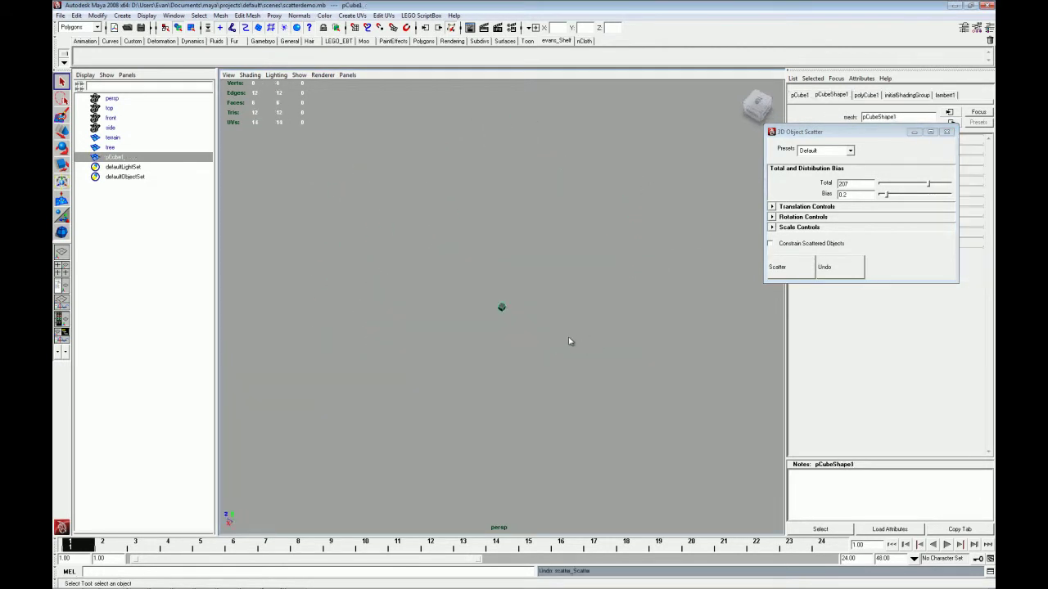
Raise the distribution bias to 0.8, try scattering the cube, and undo the result
left_click(917, 195)
left_click(792, 267)
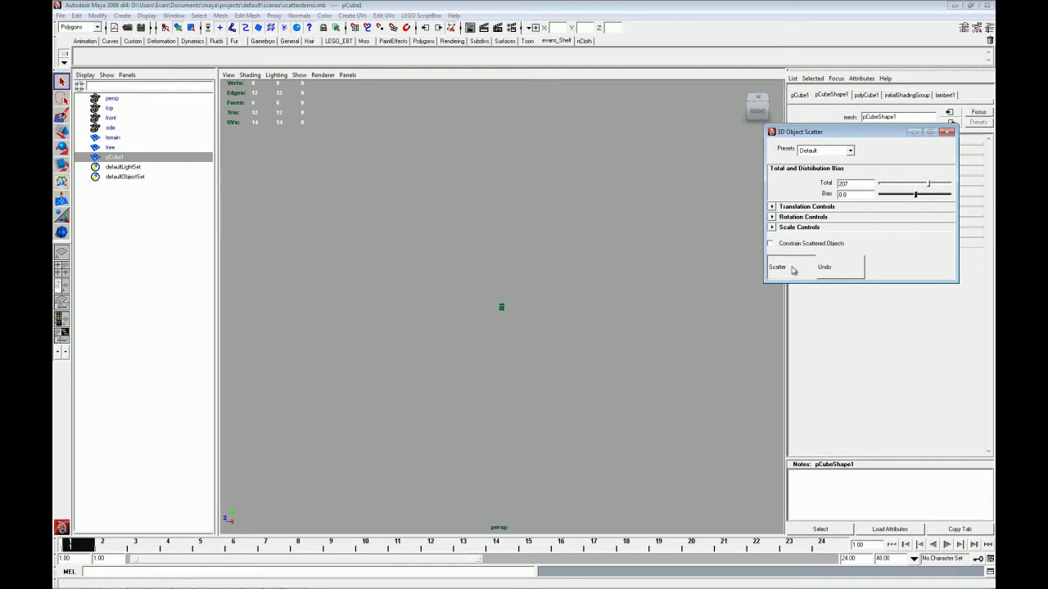
left_click_drag(614, 274, 643, 243, "alt")
key("ctrl+z")
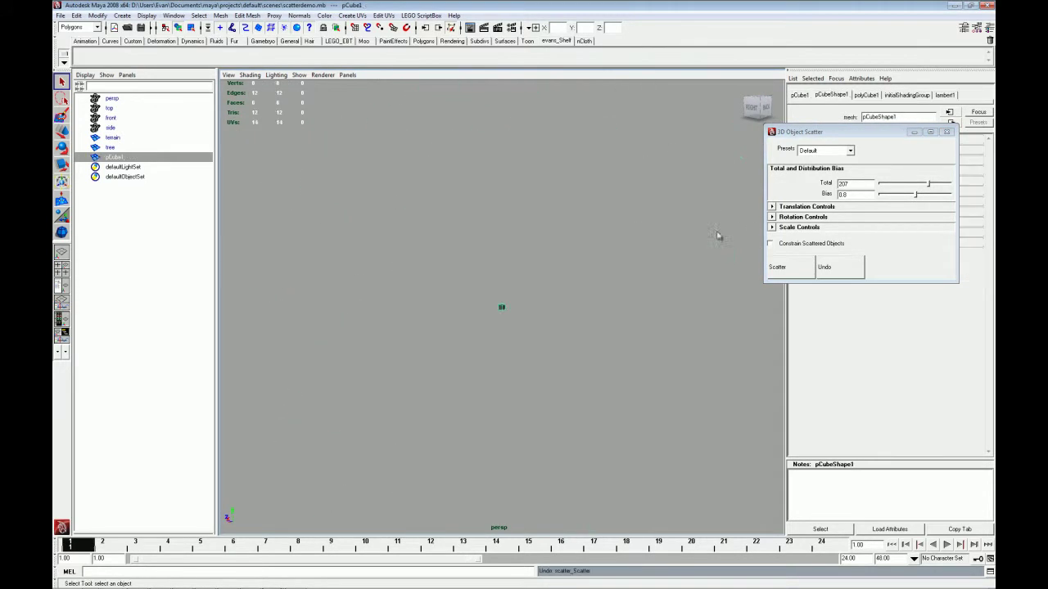
Set the maximum Y axis scatter to 219.9, try the tall scatter of the cube, and undo it
left_click(772, 207)
scroll(528, 291, "up", 3)
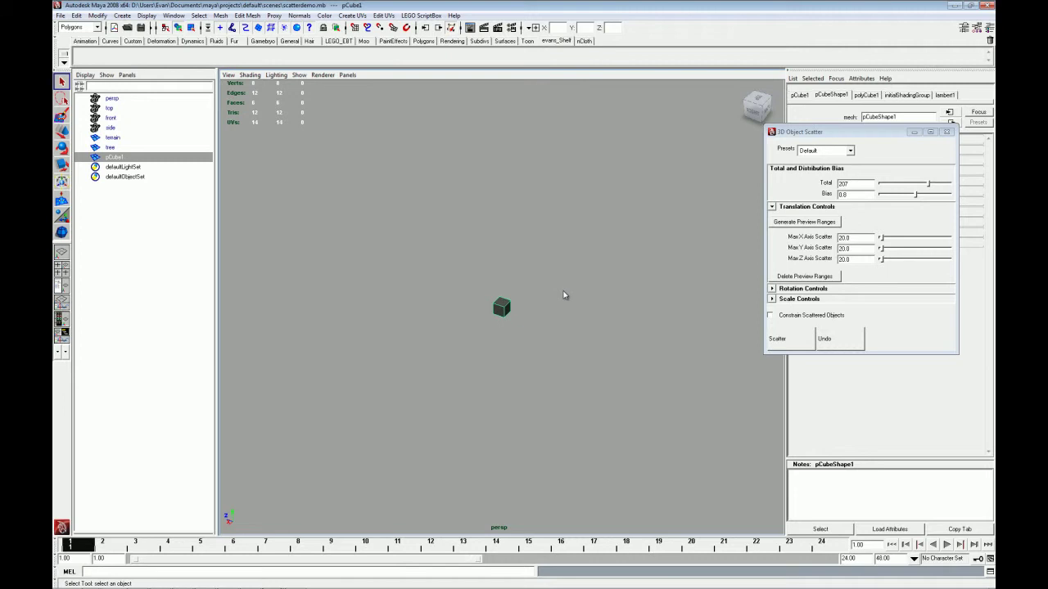
left_click(904, 248)
left_click(898, 249)
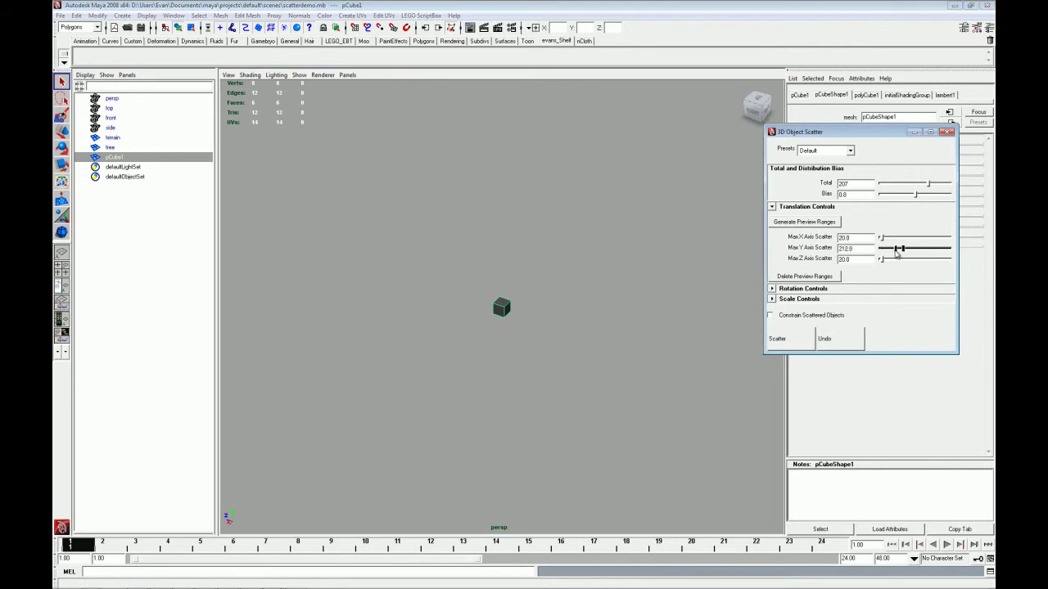
left_click(784, 339)
left_click_drag(557, 341, 610, 311, "alt")
right_click_drag(610, 311, 551, 282, "alt")
scroll(551, 281, "down", 5)
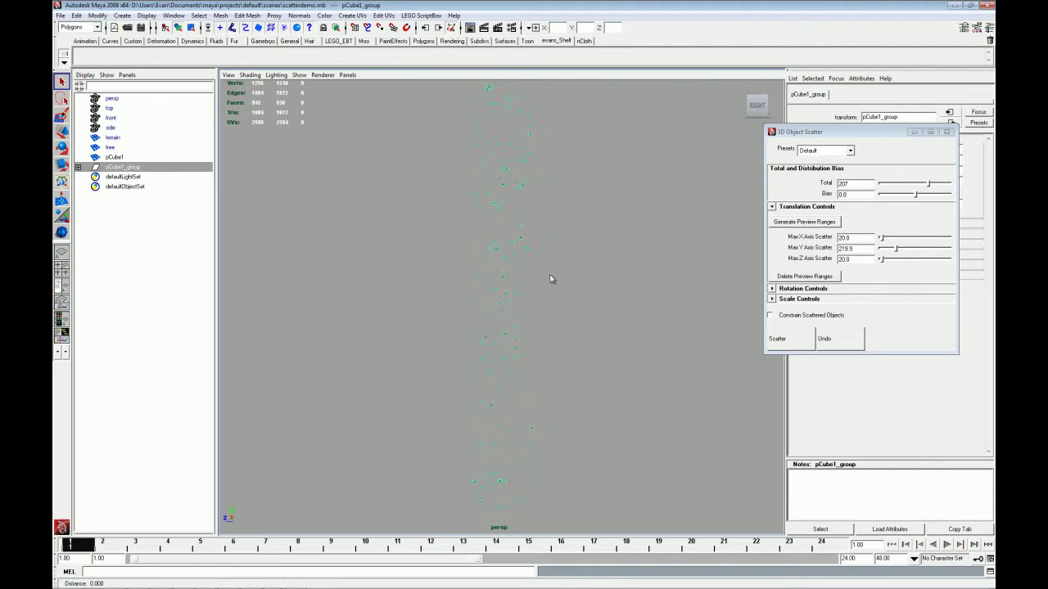
left_click_drag(552, 280, 698, 312, "alt")
key("ctrl+z")
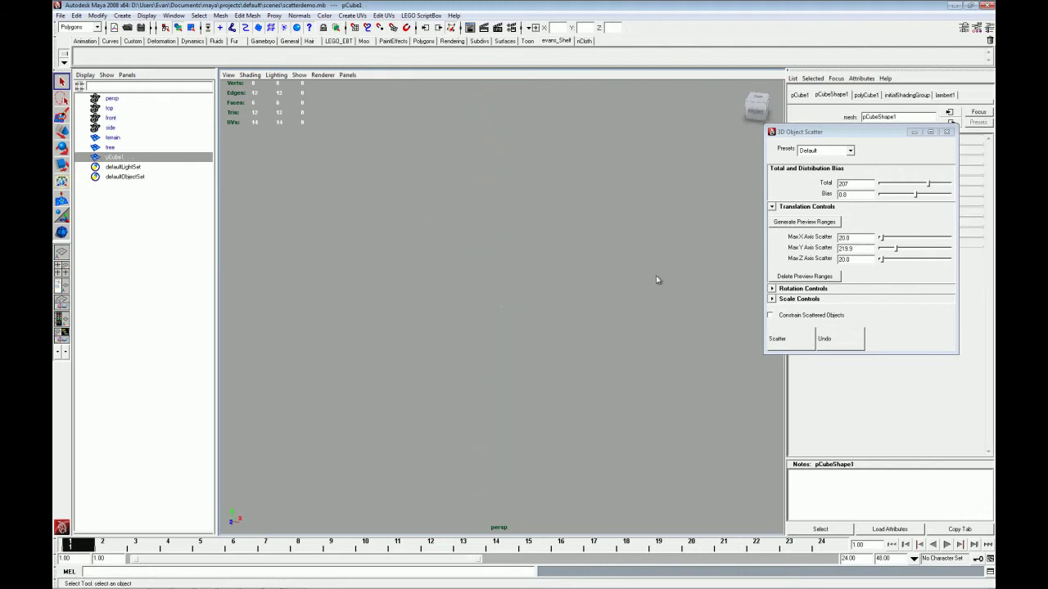
Set the scatter rotation to X 204.3, Y 360 and Z 237.4, try scattering the cube, and undo it
left_click(772, 289)
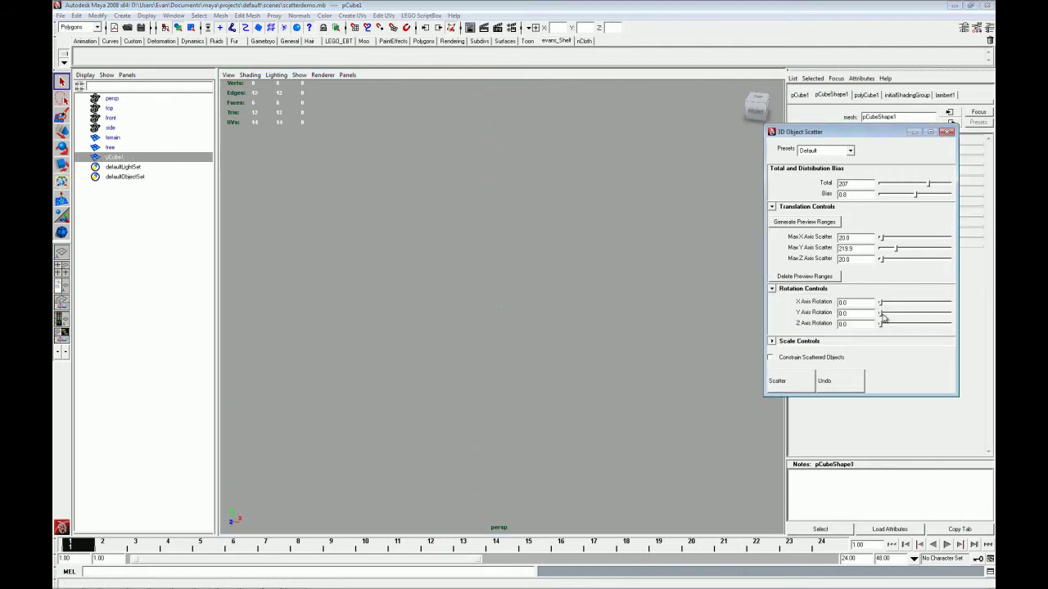
left_click_drag(882, 315, 950, 314)
left_click_drag(881, 303, 928, 328)
left_click(786, 381)
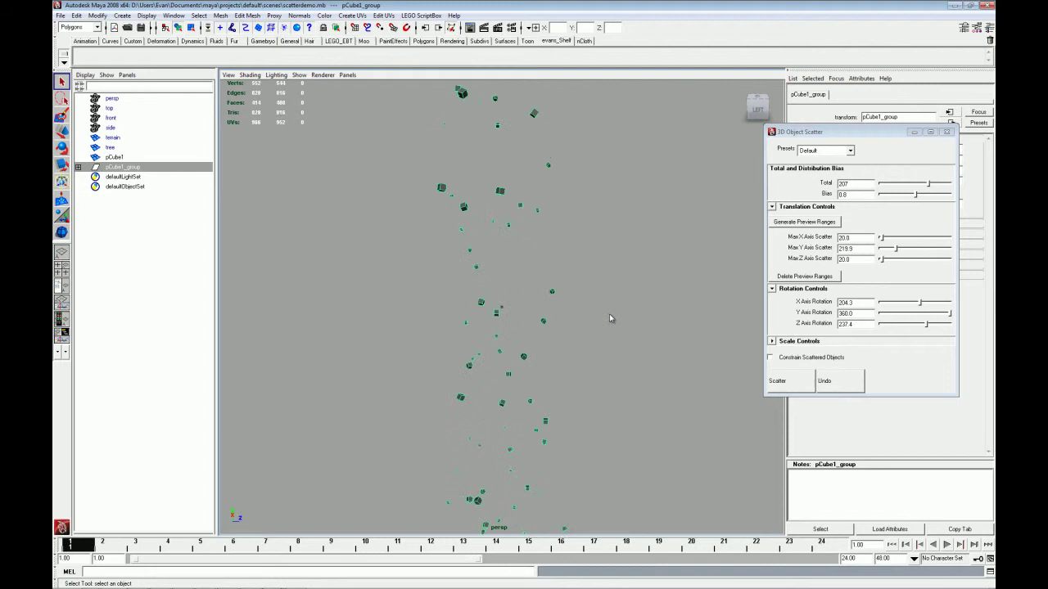
key("ctrl+z")
Try a cube scatter with maximum scale 8.1 and minimum scale 0.5, undo it, and close the scatter tool
left_click(772, 341)
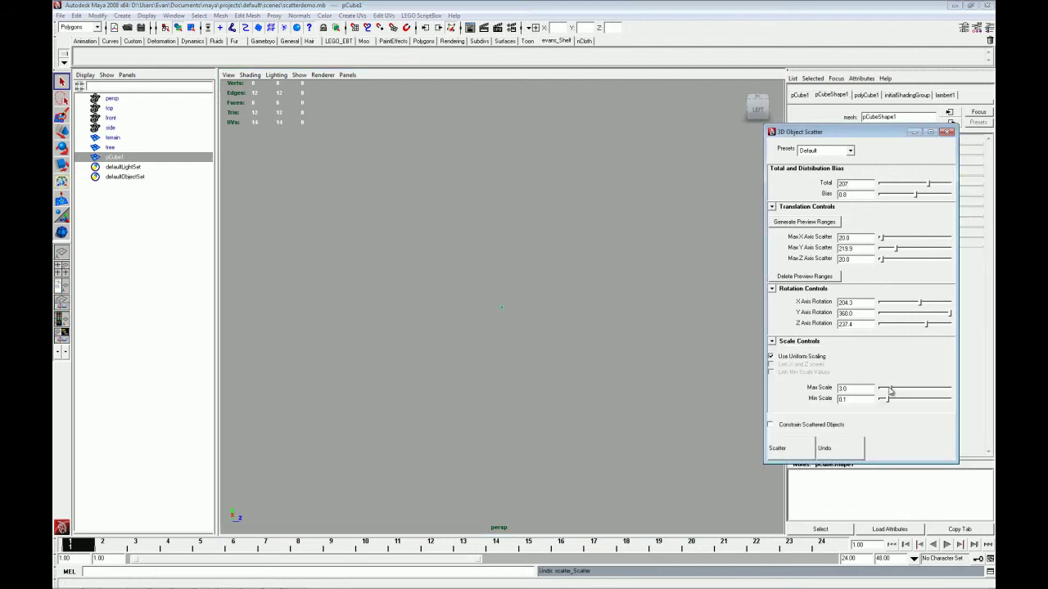
left_click_drag(891, 390, 919, 401)
left_click(802, 449)
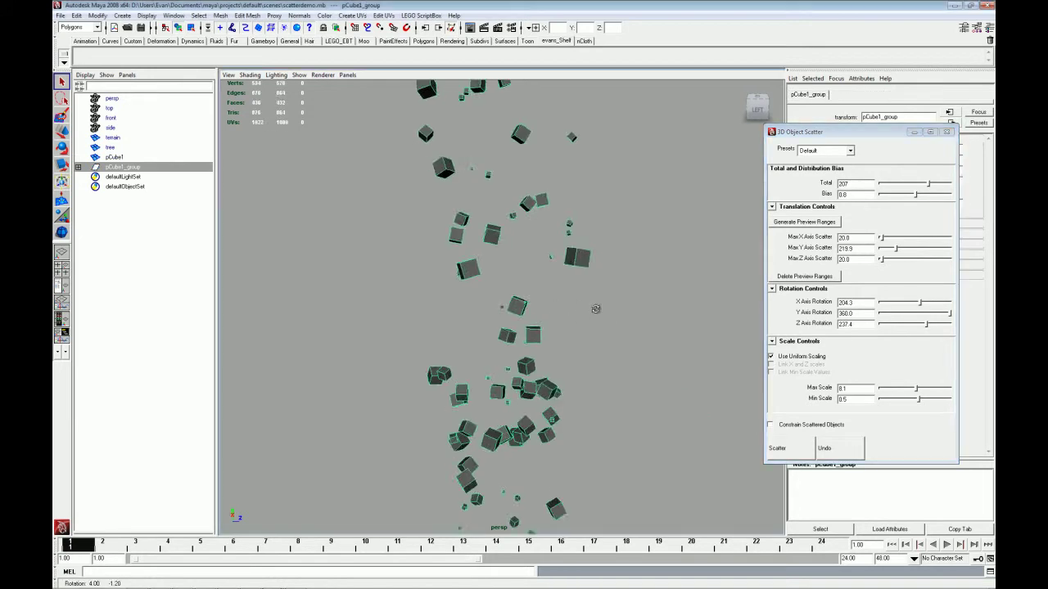
key("ctrl+z")
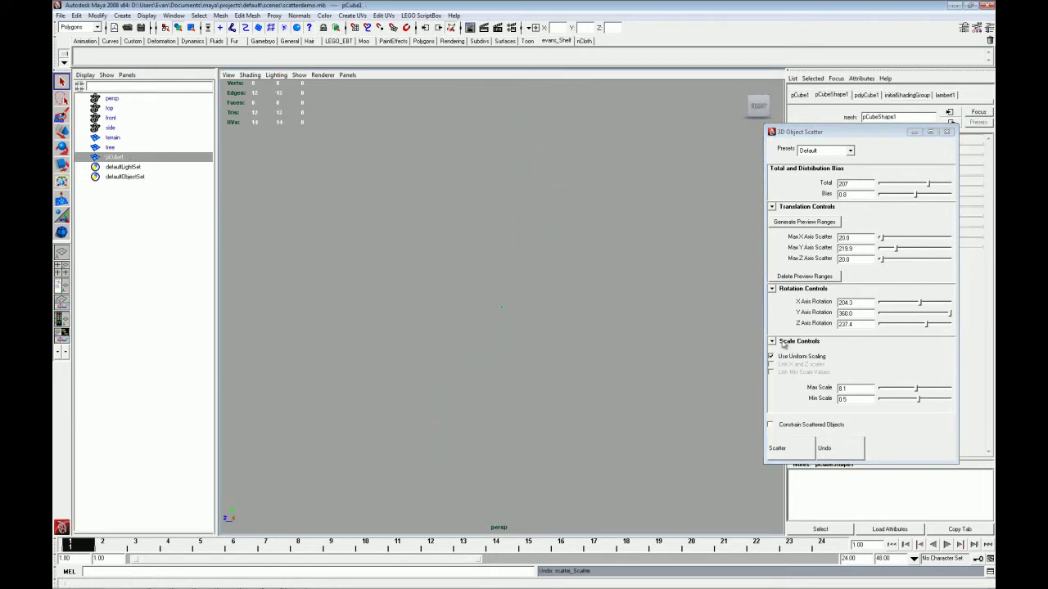
left_click(947, 132)
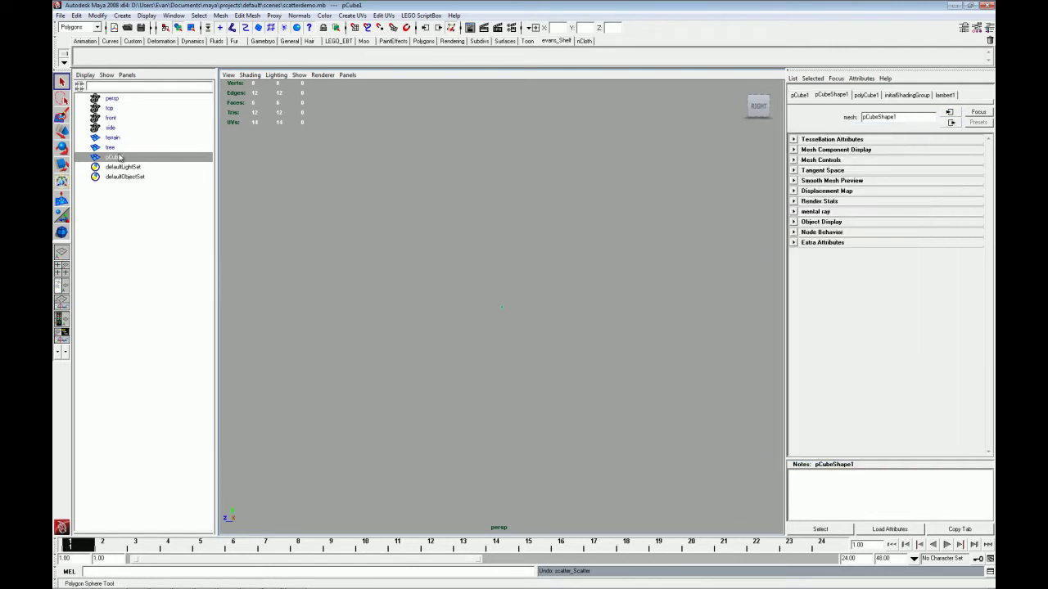
Delete the cube and unhide the terrain and tree objects
key("Delete")
left_click_drag(112, 137, 110, 149)
key("shift+h")
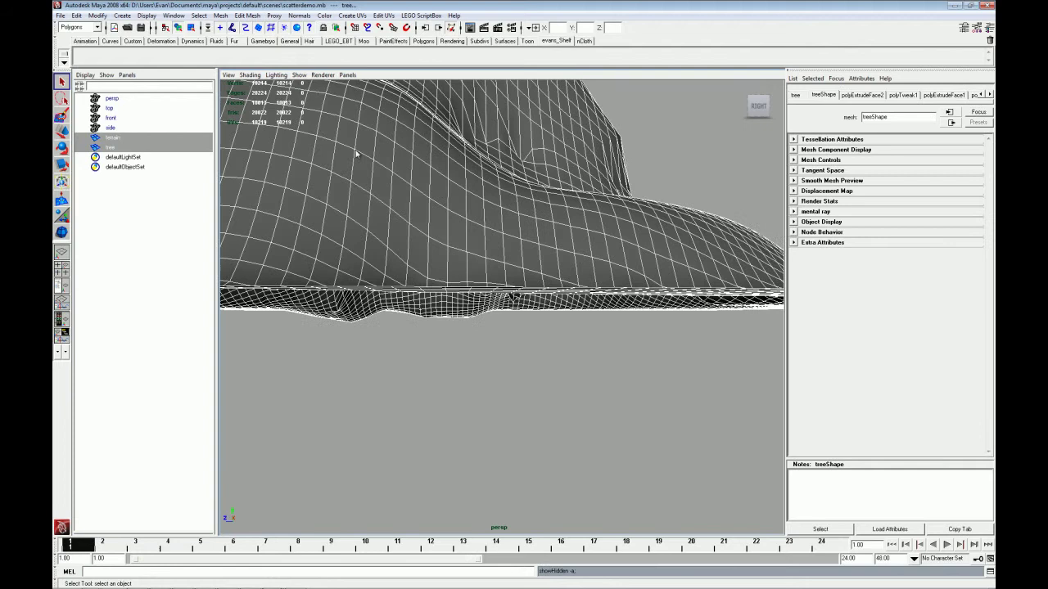
Select the tree and move it straight up along Y to the top of the terrain's mountain
left_click_drag(647, 294, 639, 264, "alt")
left_click(456, 209)
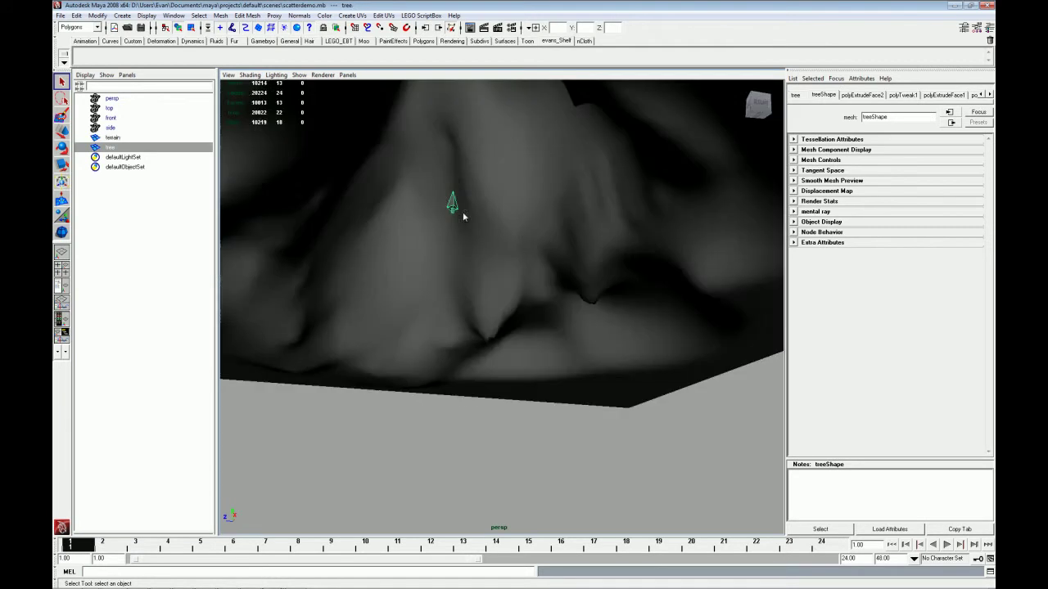
left_click_drag(464, 216, 600, 343, "alt")
key("w")
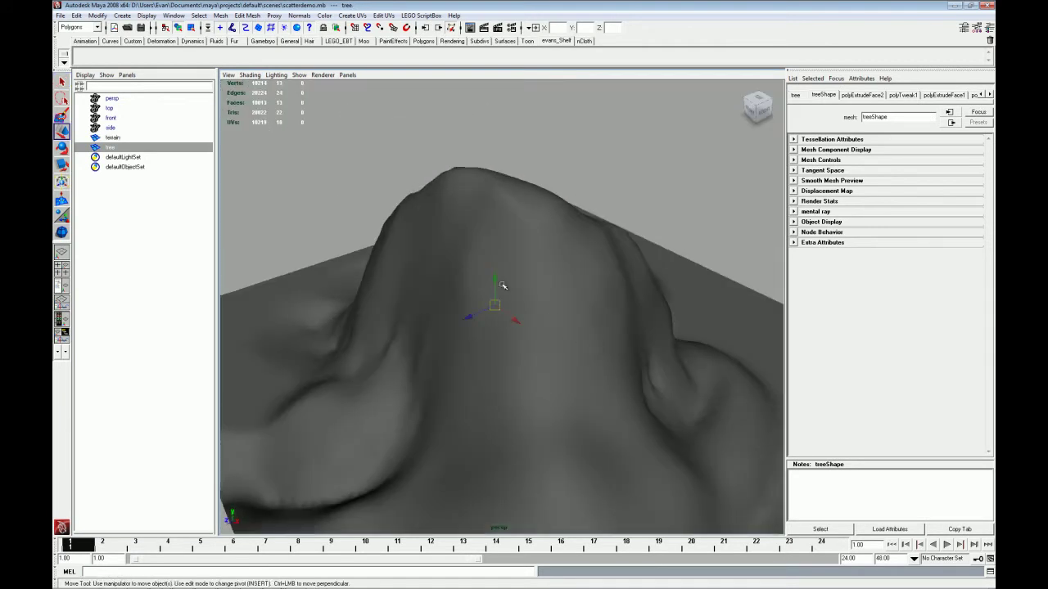
left_click_drag(496, 281, 497, 122)
left_click_drag(497, 126, 639, 246, "alt")
Reopen the Scatter/Flair Tool and apply the Trees preset with the tree selected
left_click(421, 15)
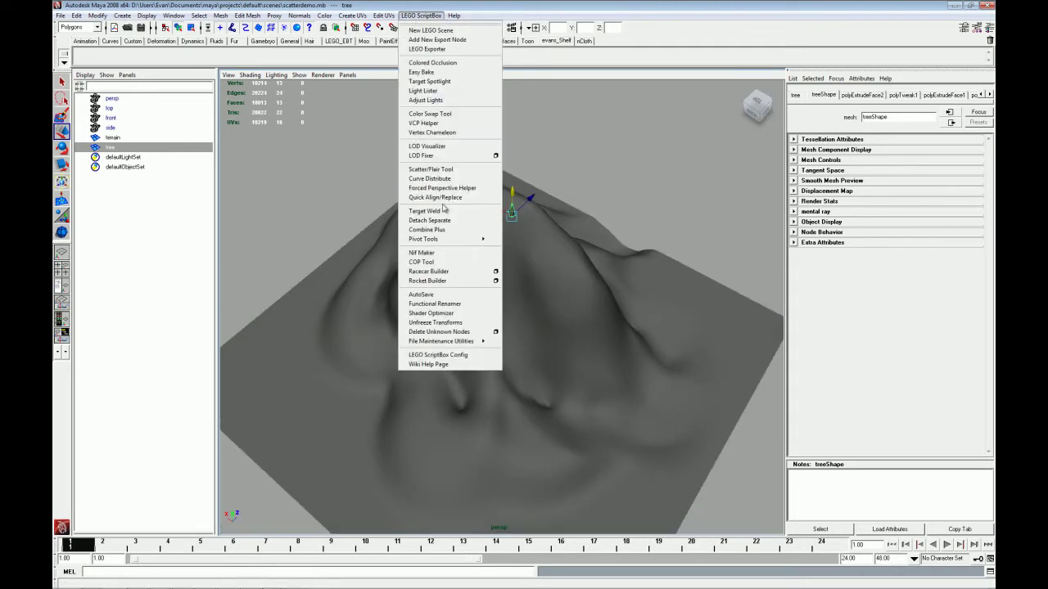
left_click(432, 168)
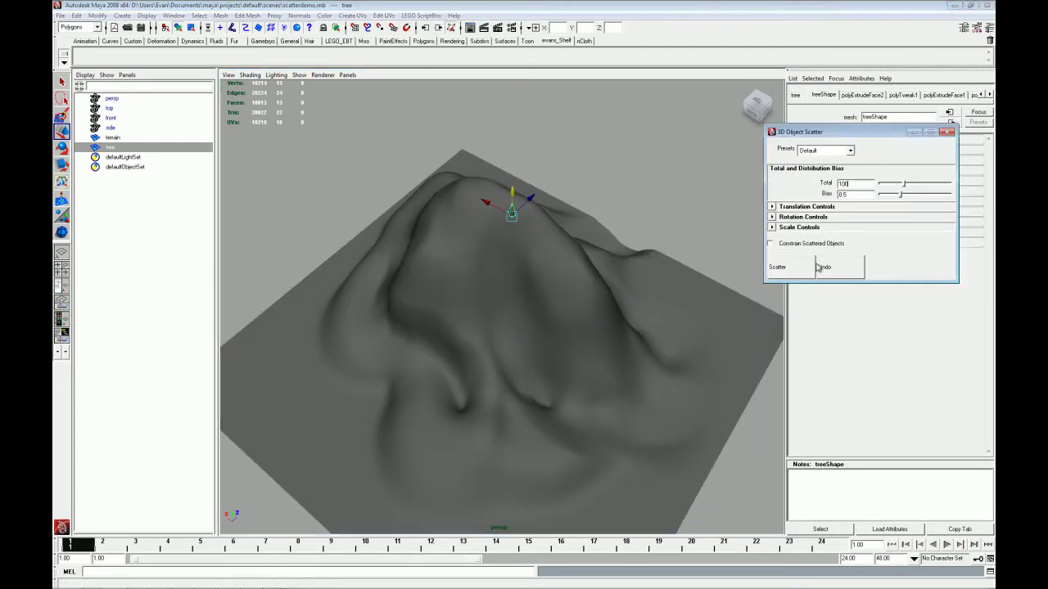
left_click(637, 266)
left_click_drag(637, 266, 619, 266, "alt")
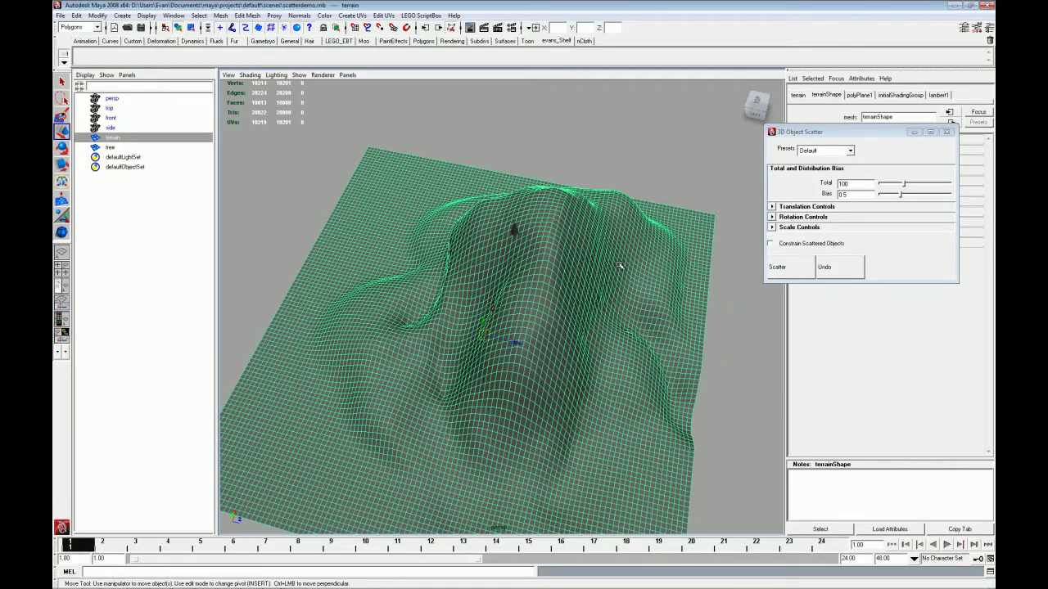
left_click_drag(624, 267, 577, 303, "alt")
left_click(524, 185)
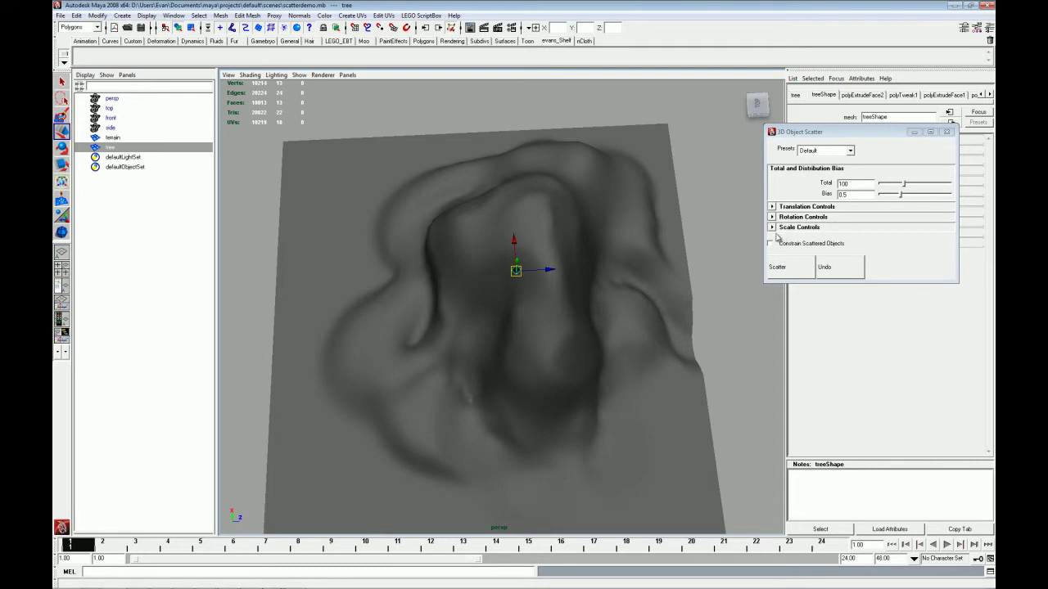
left_click(822, 153)
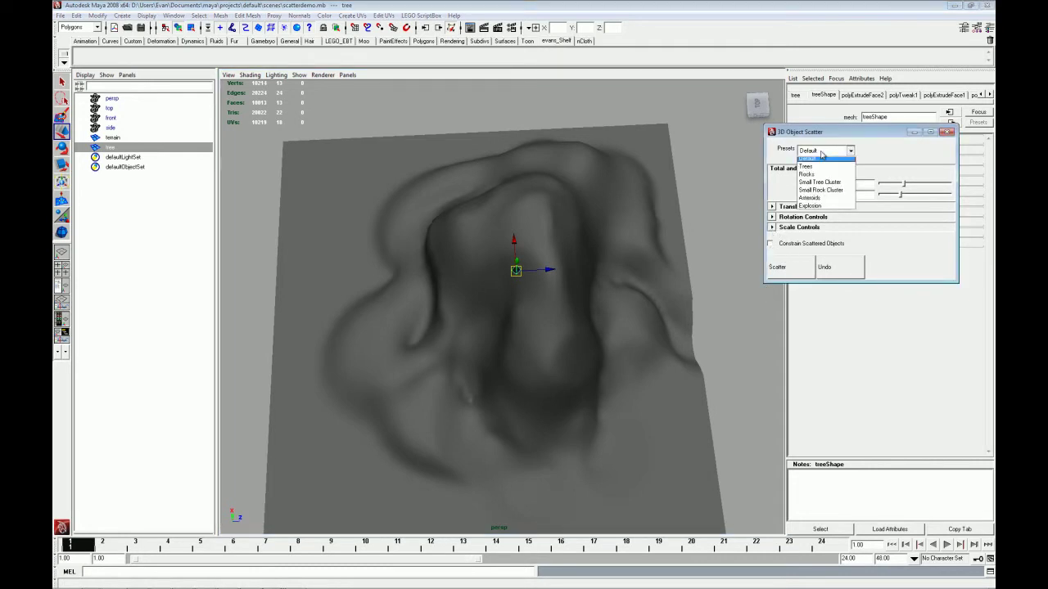
left_click(818, 173)
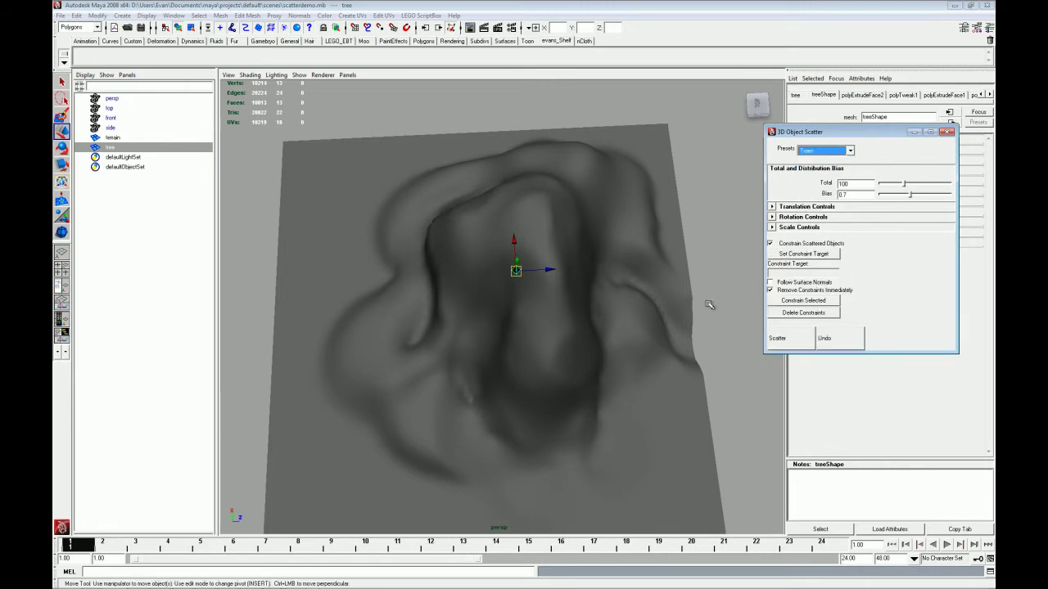
Expand the translation, rotation and scale controls to examine the Trees preset's settings
left_click_drag(545, 304, 629, 265, "alt")
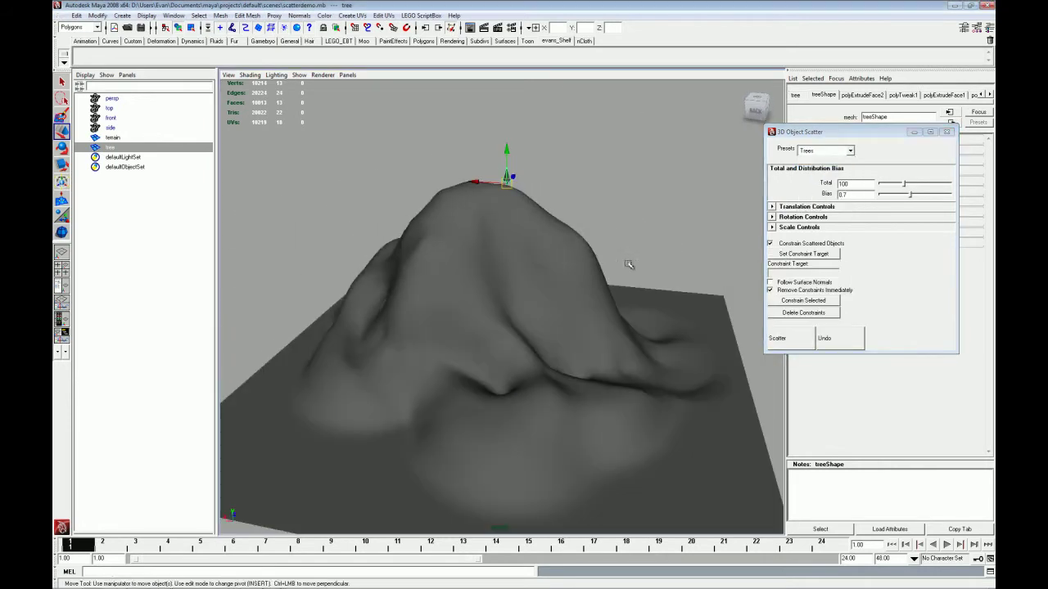
left_click(771, 207)
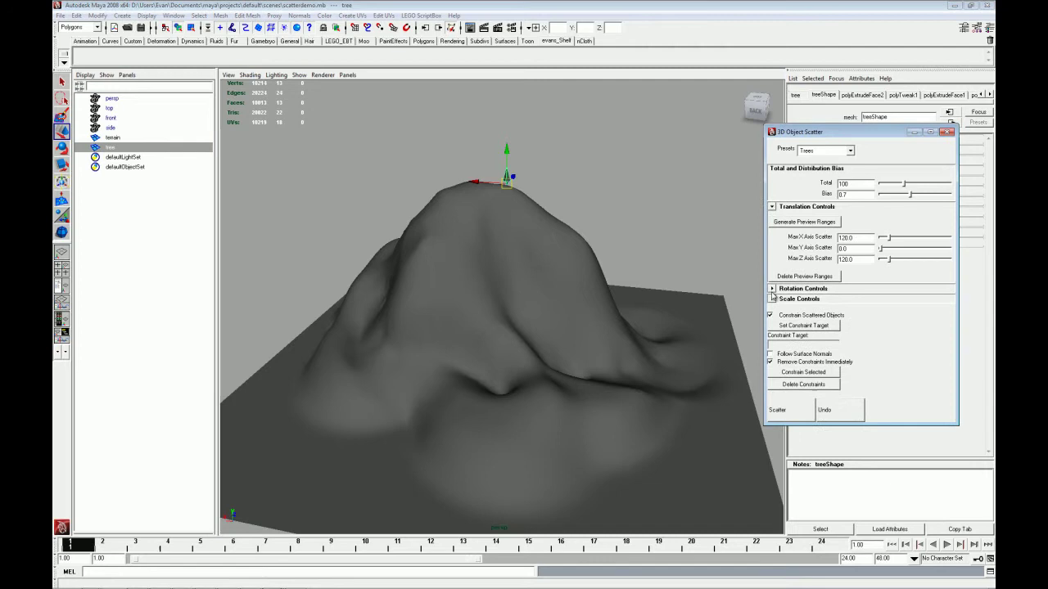
left_click(772, 289)
left_click_drag(855, 136, 856, 64)
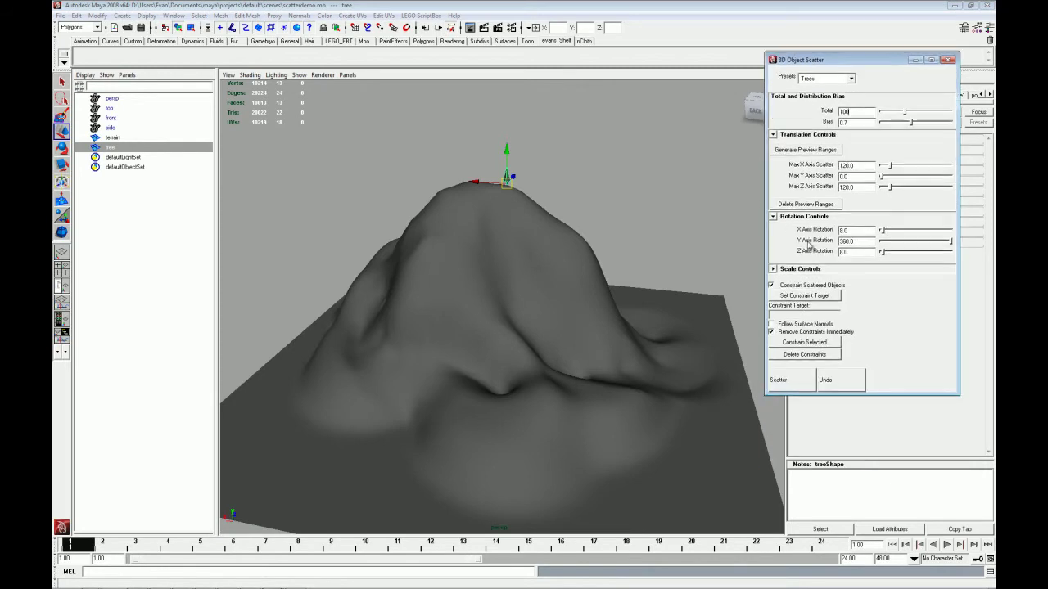
left_click(773, 269)
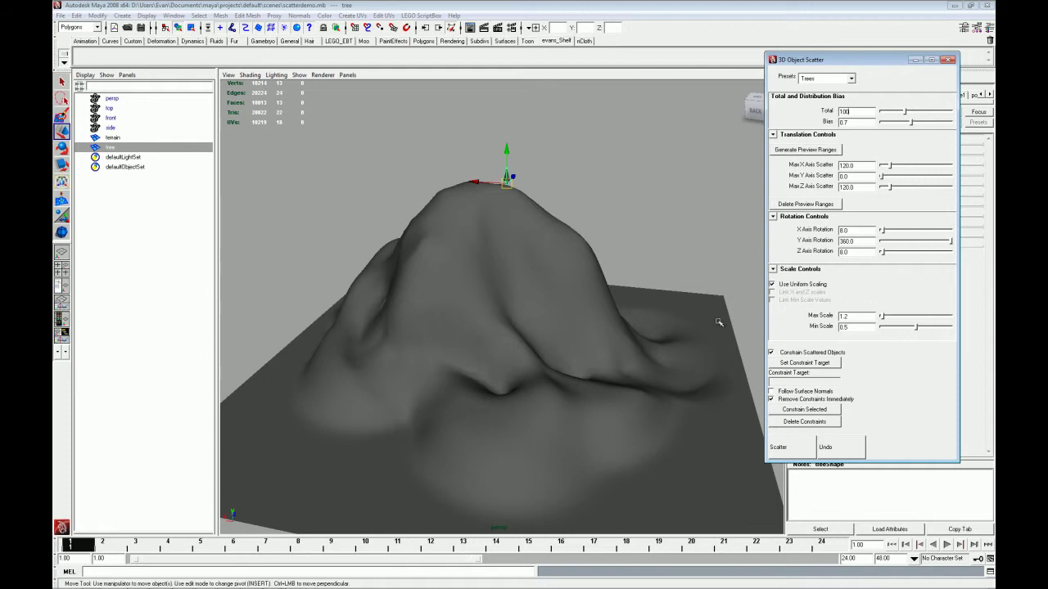
Set the terrain as the constraint target for scattered objects and reselect the tree
left_click(543, 253)
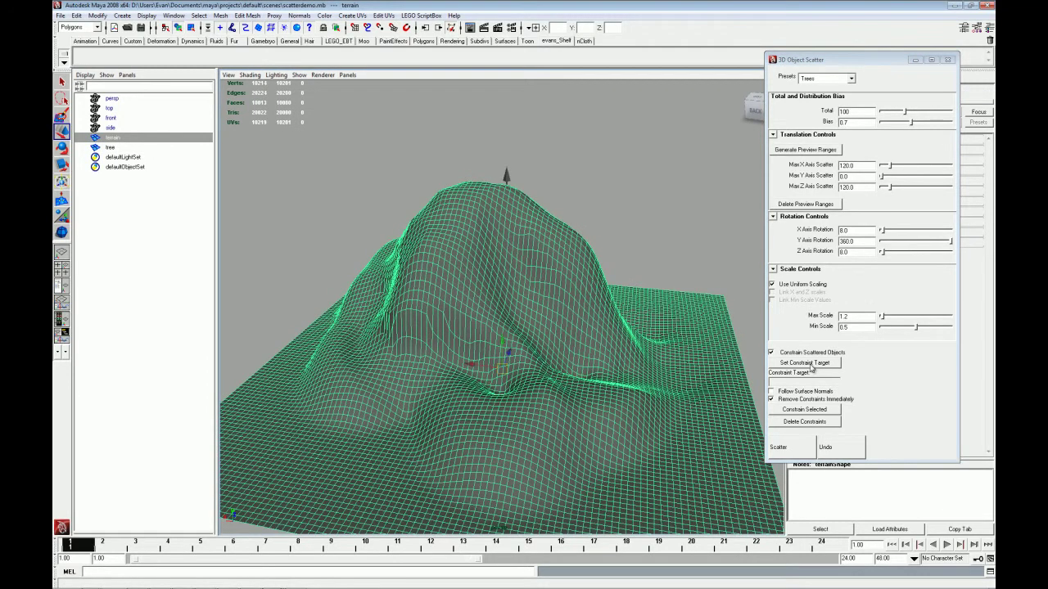
left_click(810, 363)
left_click(509, 177)
Try scattering 100 trees over the terrain from the mountain's peak, and undo the scatter
left_click_drag(585, 194, 667, 426, "alt")
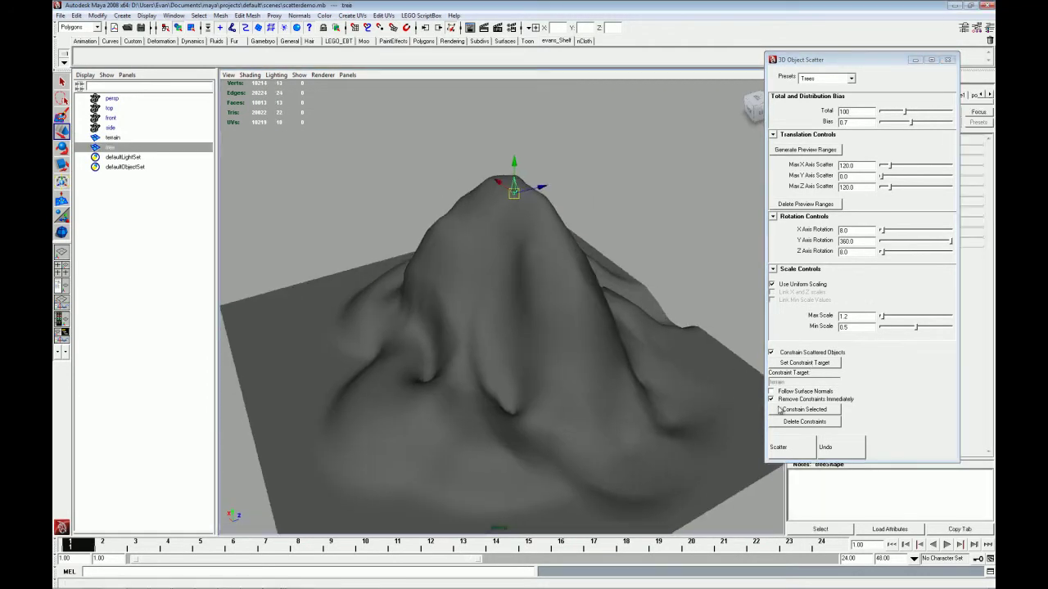
left_click(798, 446)
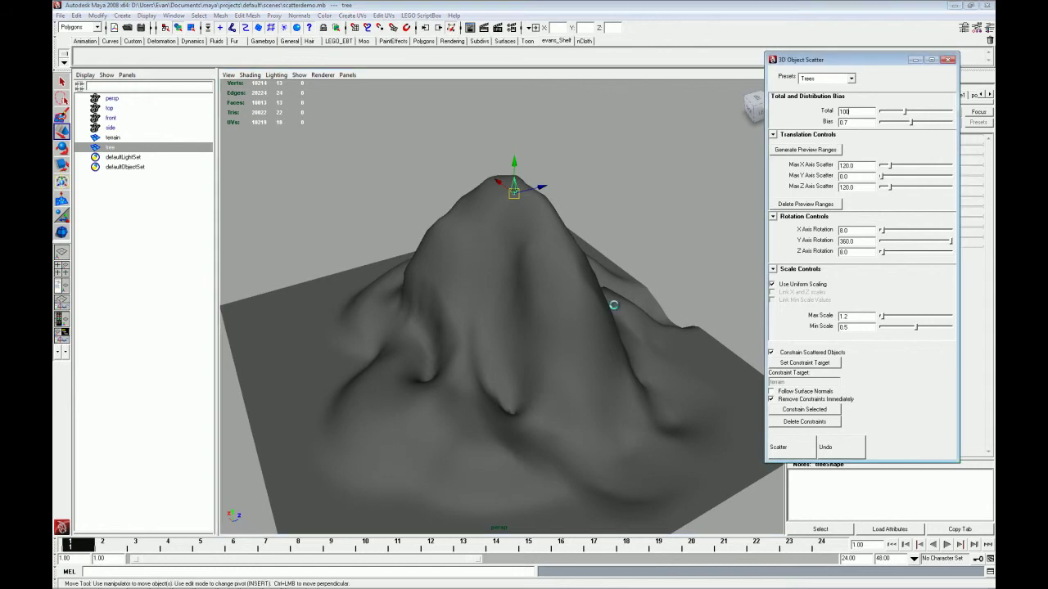
left_click_drag(613, 305, 615, 199, "alt")
left_click(656, 187)
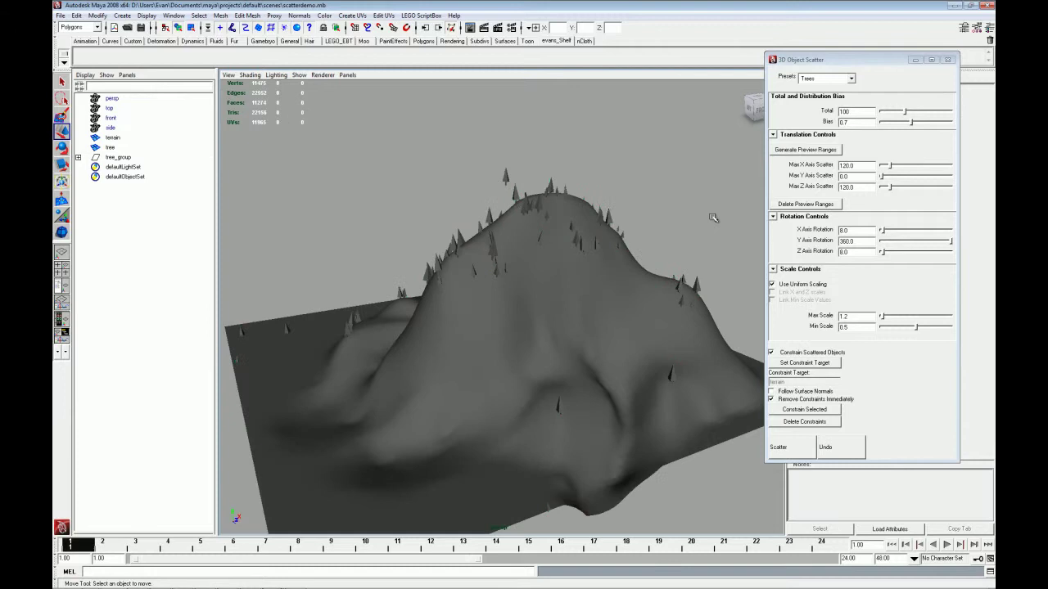
left_click_drag(713, 218, 506, 251, "alt")
left_click(862, 453)
Lower the tree along Y to the mountain's base, try a scatter from there, and undo it
left_click(513, 177)
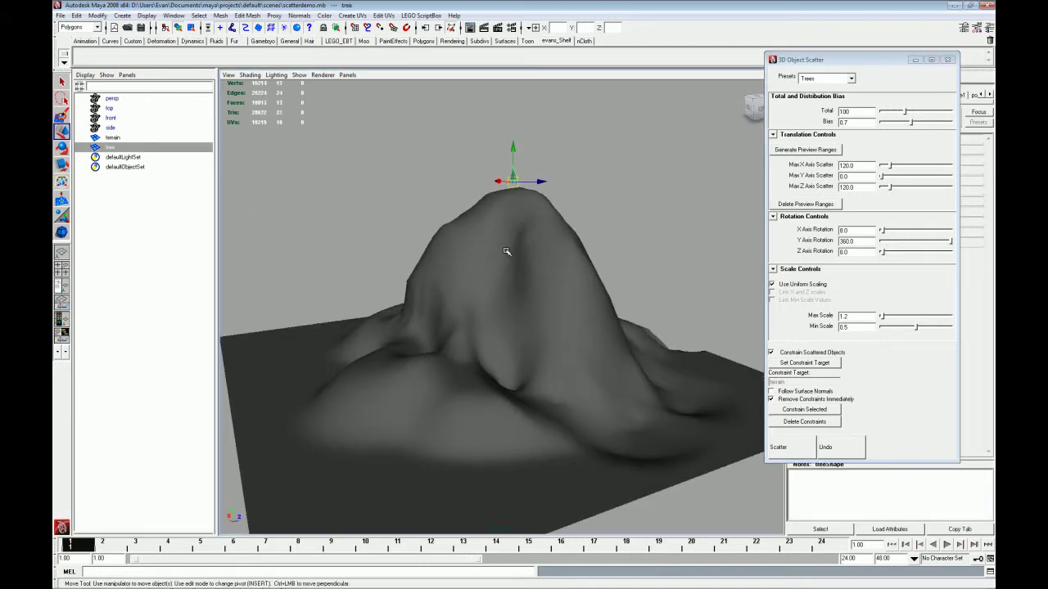
left_click_drag(513, 152, 524, 301)
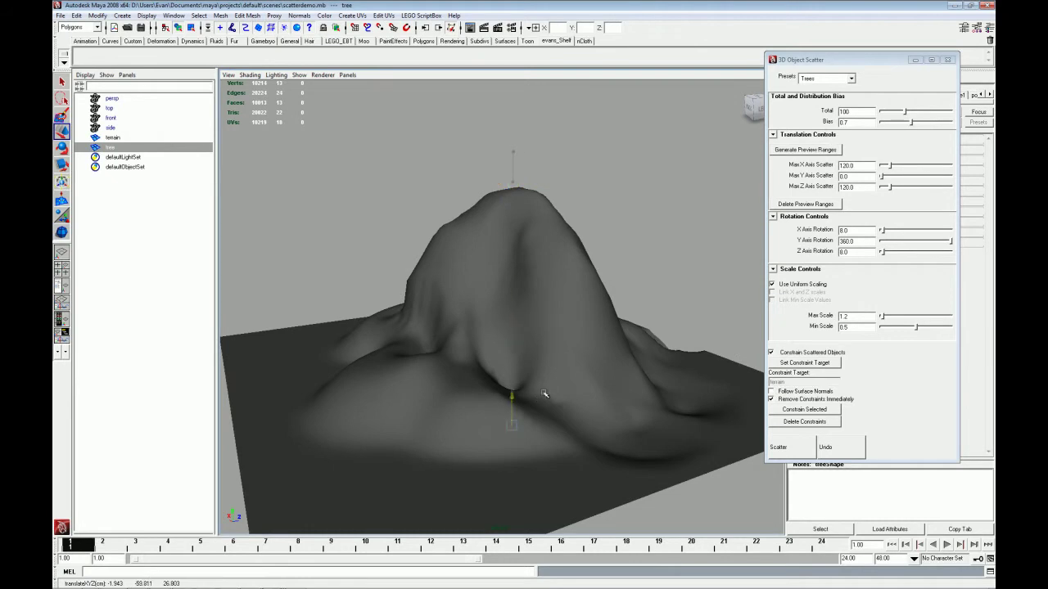
left_click_drag(544, 394, 550, 360)
left_click(798, 454)
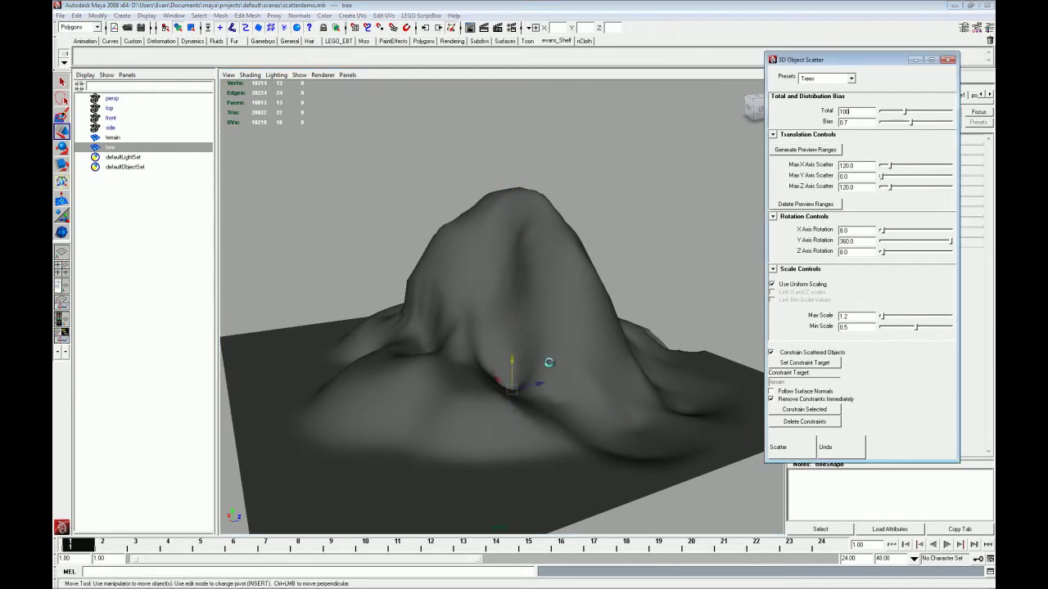
left_click_drag(626, 315, 225, 326, "alt")
left_click(826, 447)
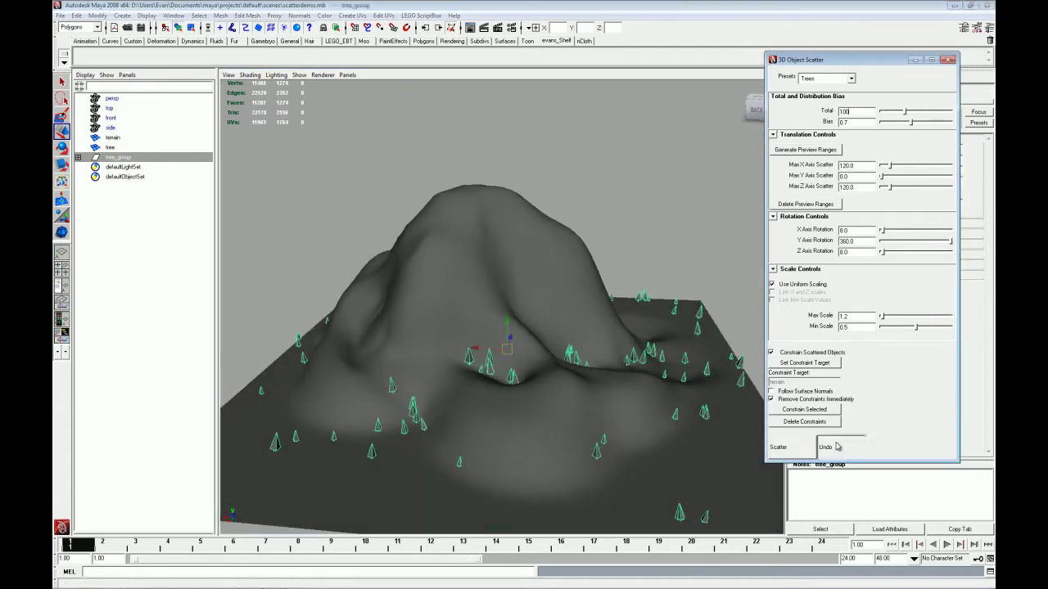
Raise the tree along Y to about the middle of the mountain's height and scatter 100 copies over the terrain
left_click_drag(524, 328, 562, 358, "alt")
left_click(513, 391)
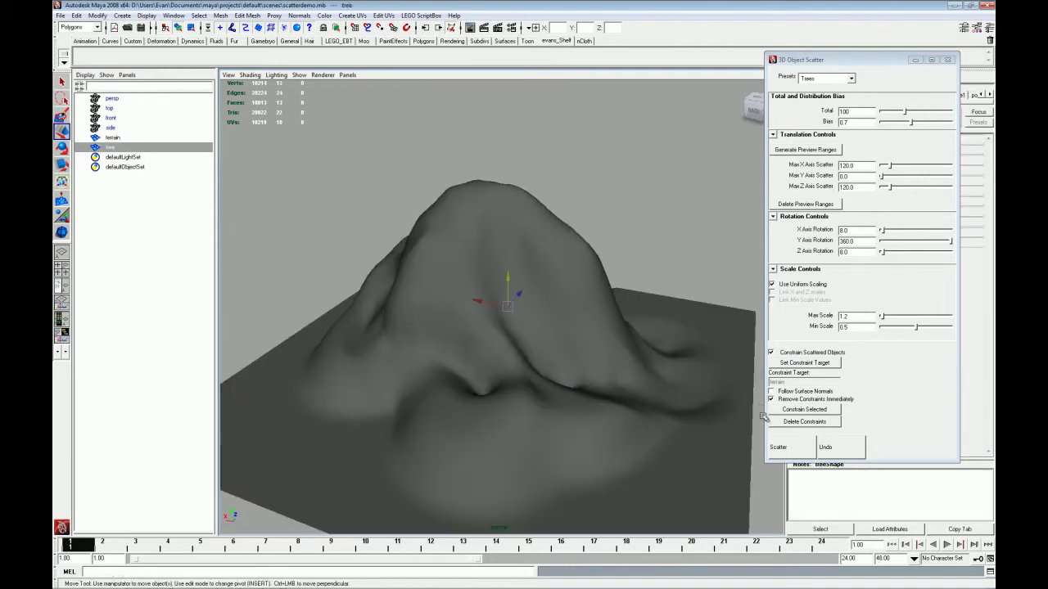
key("Return")
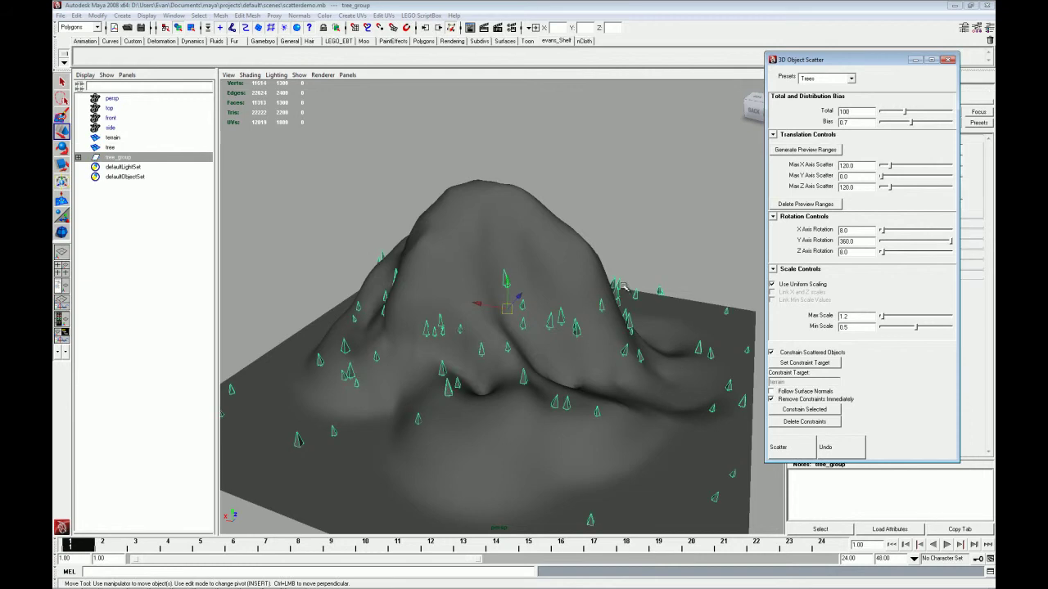
Constrain a single scattered tree on the mountainside to the terrain and slide it along the slope
left_click_drag(622, 286, 429, 264, "alt")
left_click_drag(672, 252, 583, 273, "alt")
right_click_drag(561, 272, 536, 350, "alt")
left_click(544, 364)
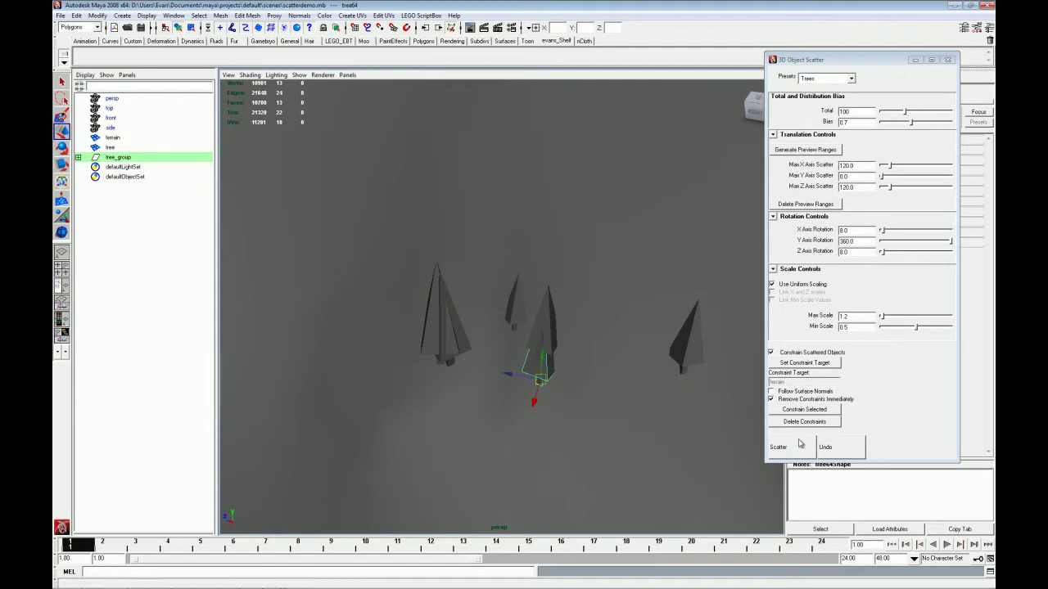
left_click(805, 409)
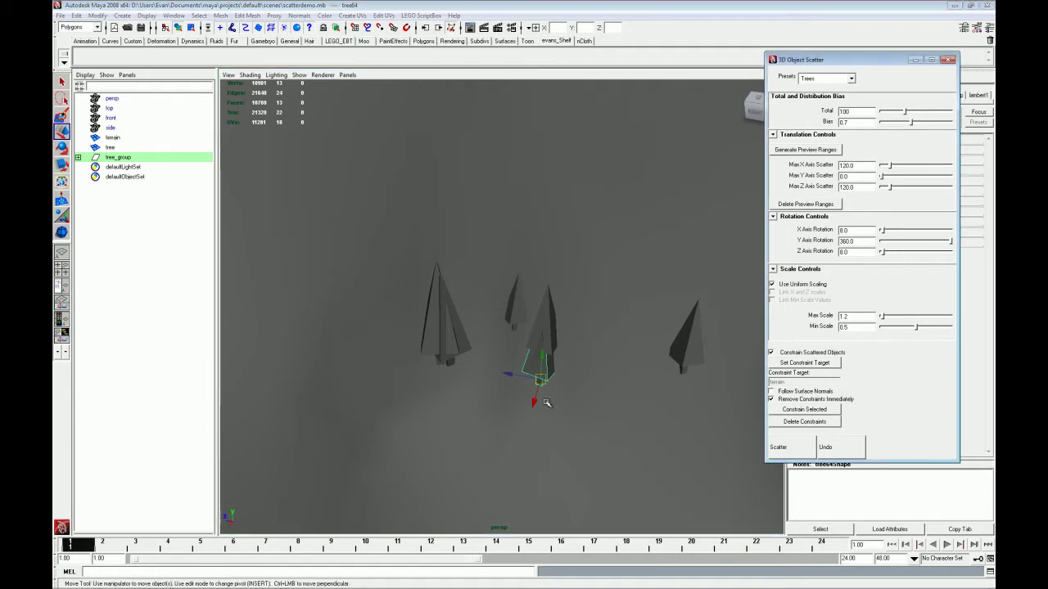
left_click_drag(397, 388, 149, 358)
scroll(257, 348, "down", 6)
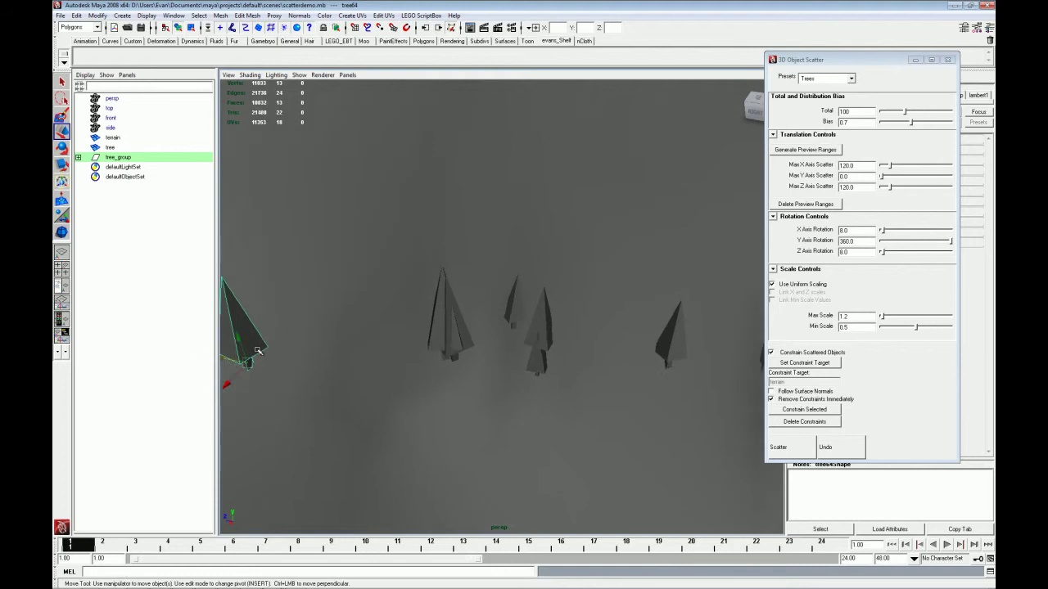
left_click_drag(332, 339, 319, 279, "alt")
left_click_drag(322, 174, 276, 173)
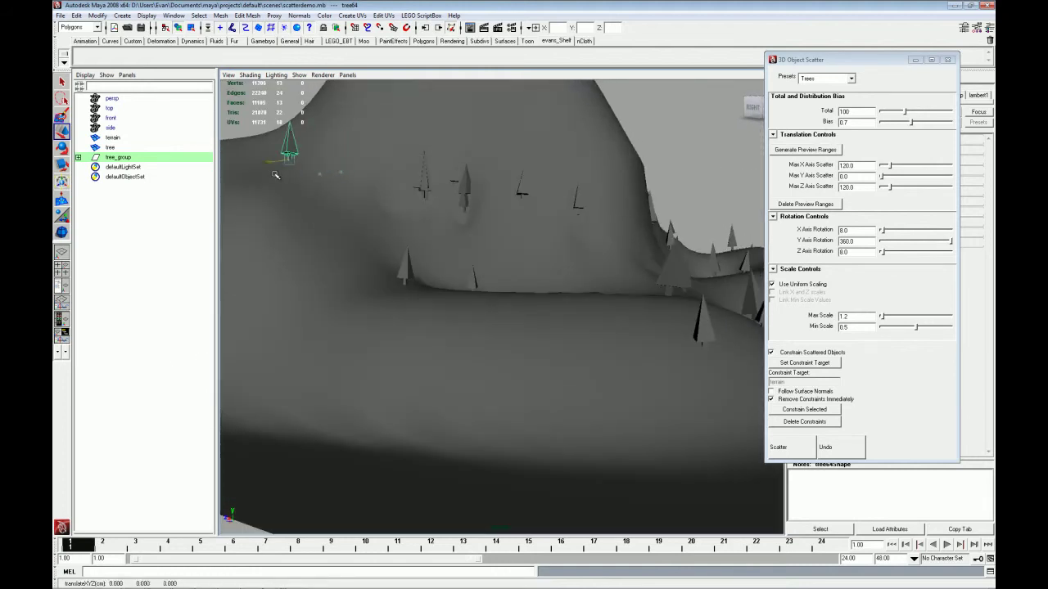
Move a second scattered tree across the mountainside and delete the constraints
left_click_drag(395, 305, 335, 290)
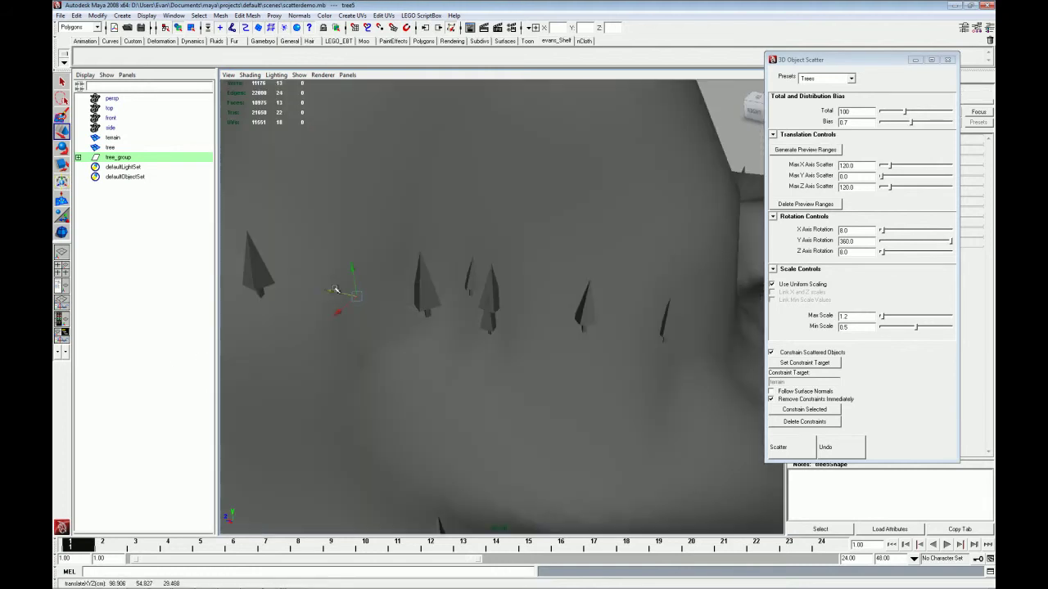
left_click(809, 427)
left_click_drag(342, 302, 403, 363)
Undo the tree scatter and scatter the original tree over the terrain again with Follow Surface Normals enabled
scroll(403, 363, "down", 5)
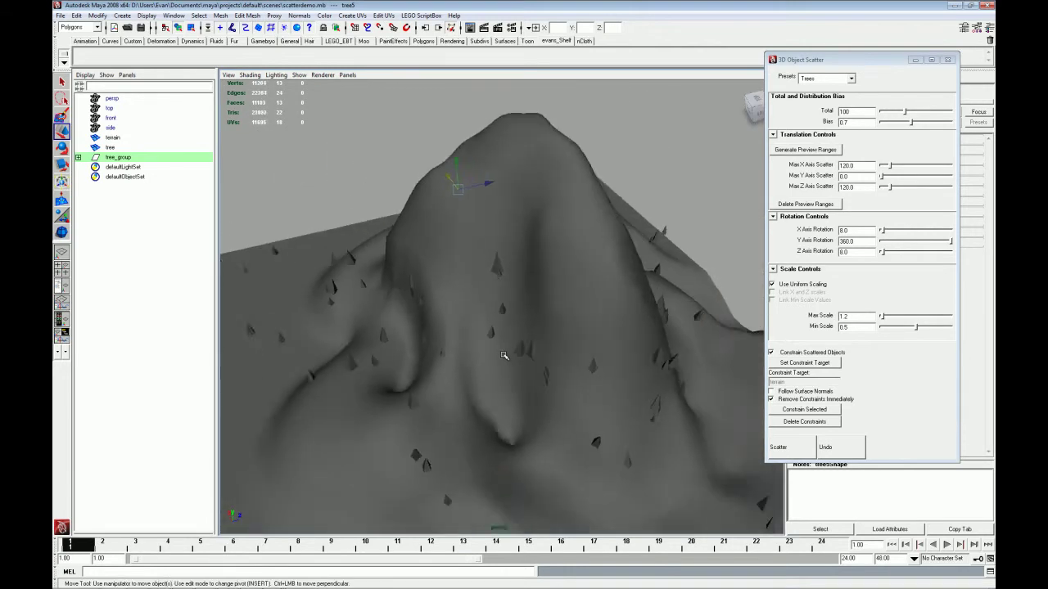
left_click(837, 449)
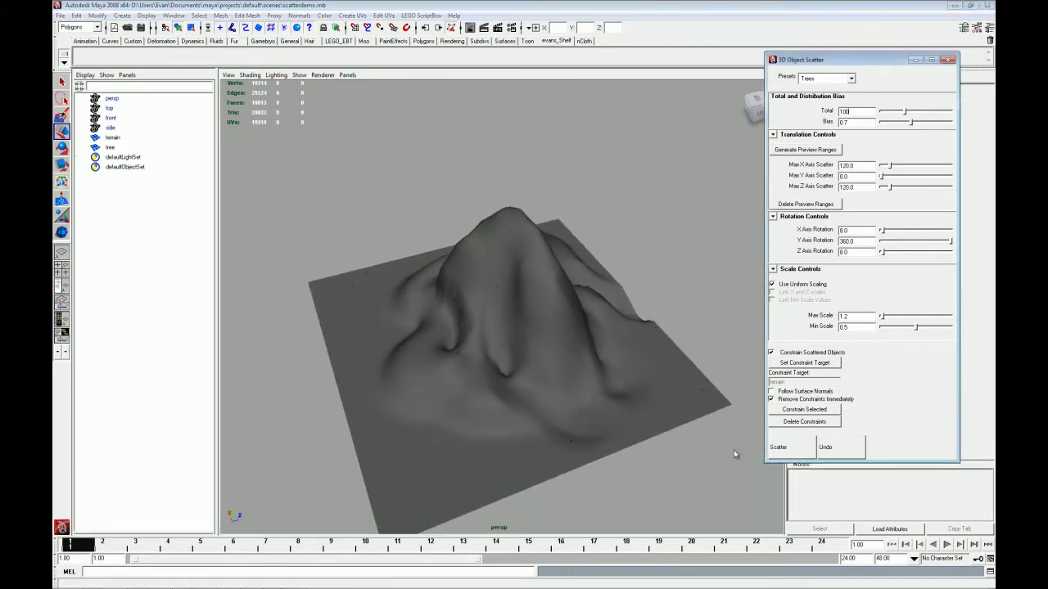
left_click_drag(733, 450, 545, 334, "alt")
left_click(552, 278)
left_click(770, 391)
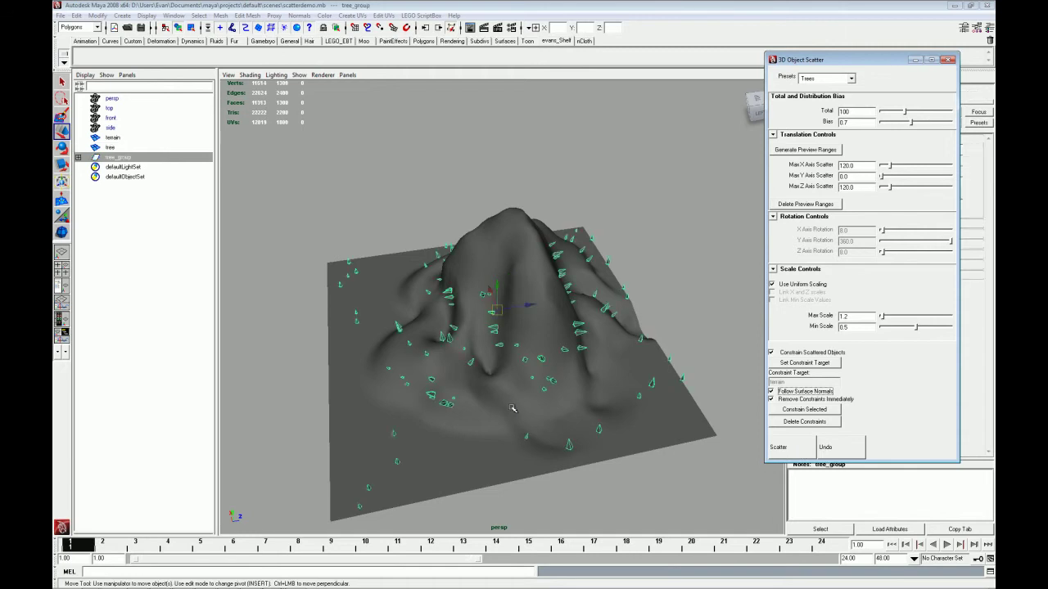
left_click_drag(516, 407, 746, 334, "alt")
scroll(582, 355, "up", 5)
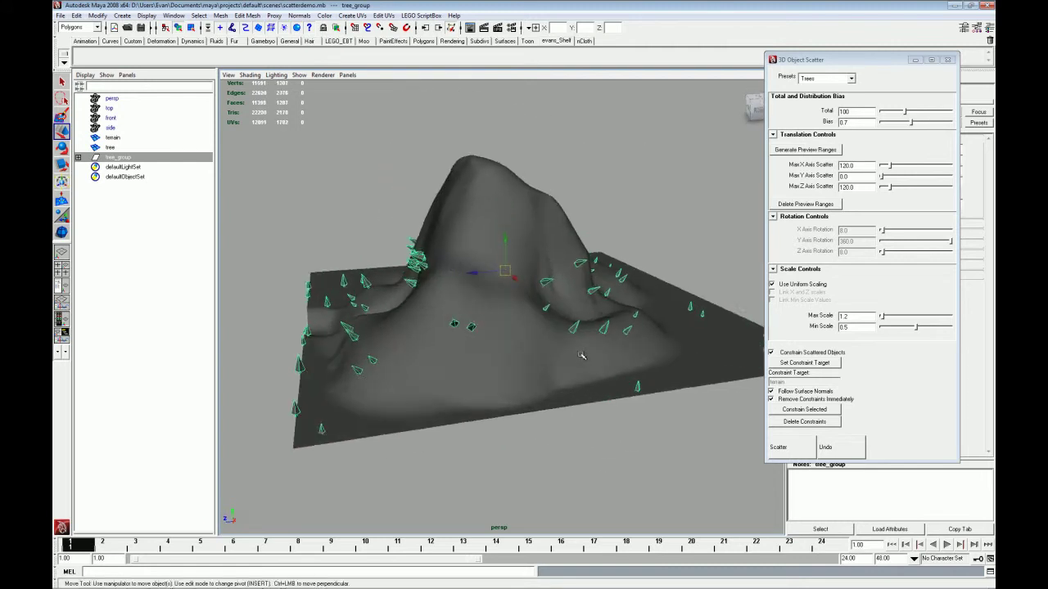
left_click_drag(577, 356, 528, 385, "alt")
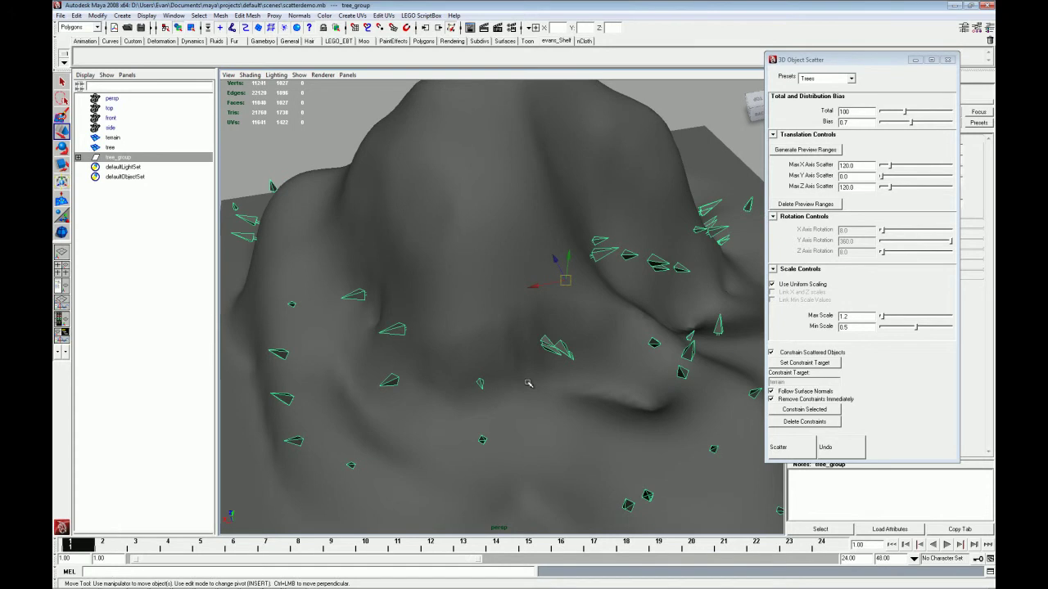